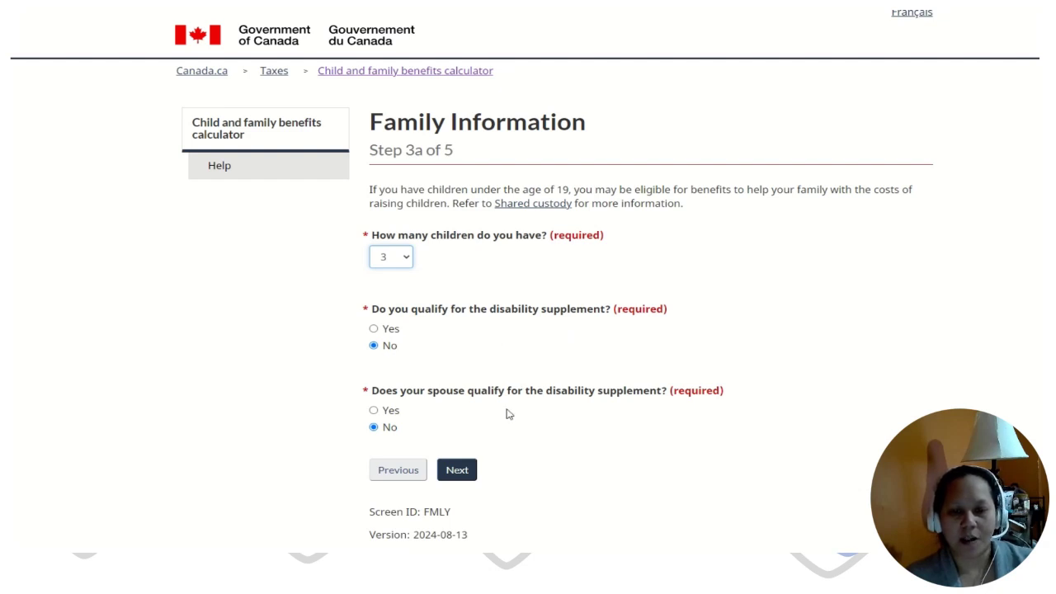
Continue from the family information to the child information and enter the first child's first name
left_click(466, 475)
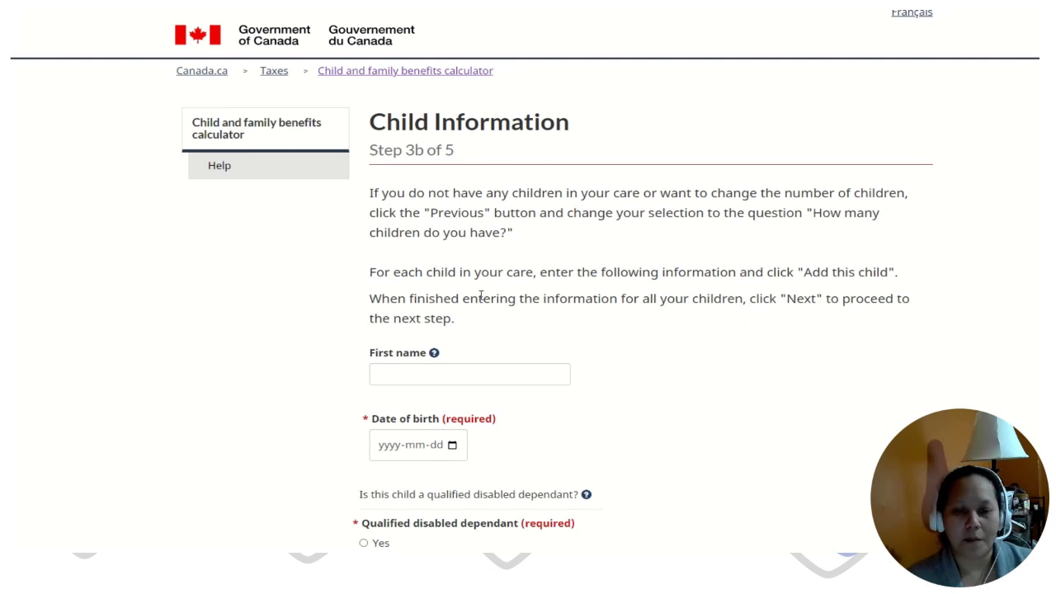
left_click(428, 375)
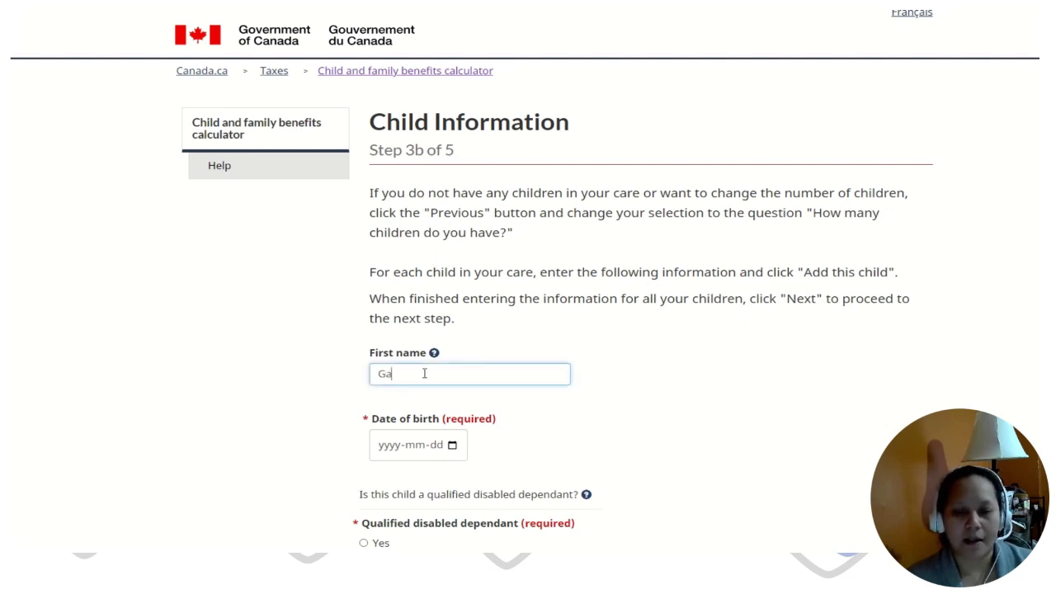
type("Gade")
key("BackSpace")
type("iel")
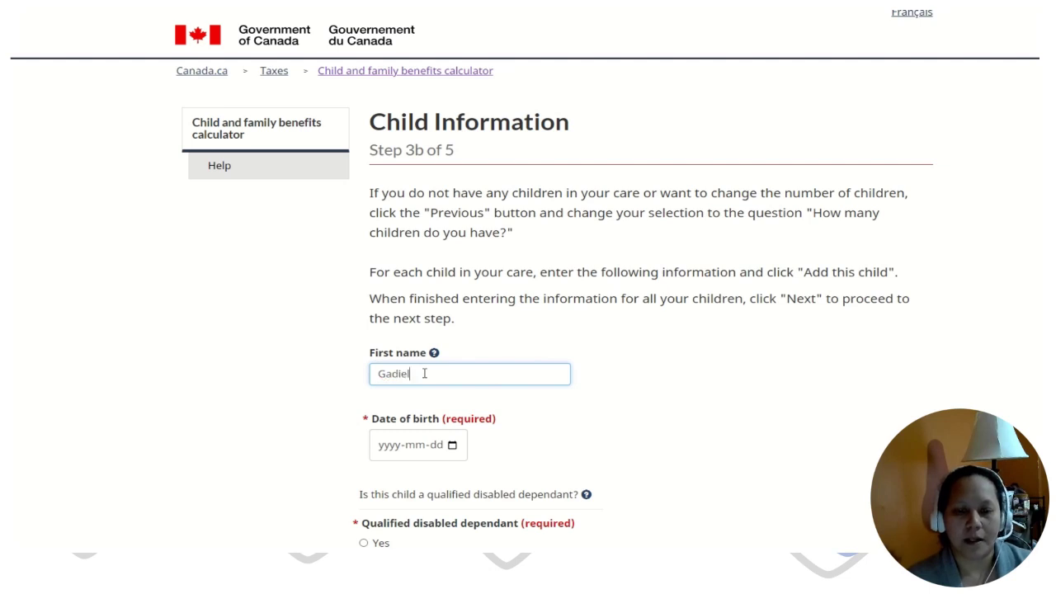
Enter the first child's date of birth and add the child, keeping No for disabled dependant and shared custody
left_click(399, 449)
type("20")
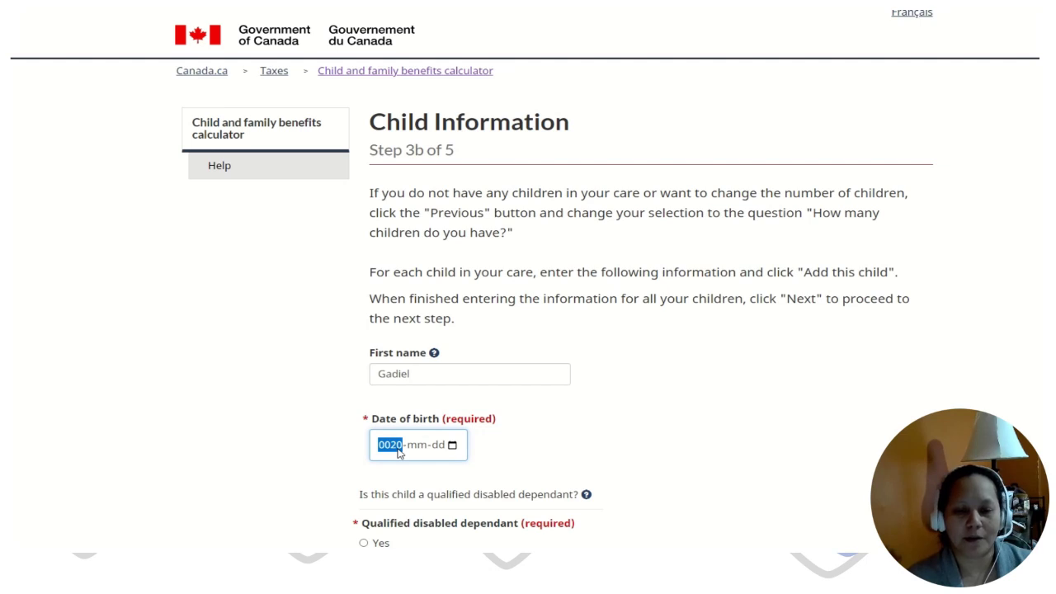
type("11-")
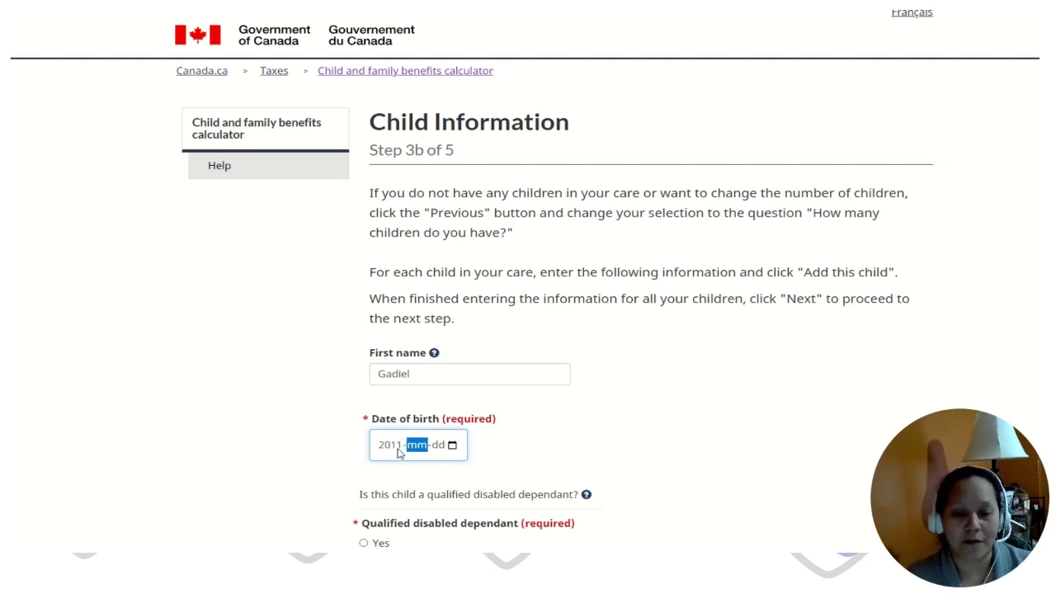
type("0")
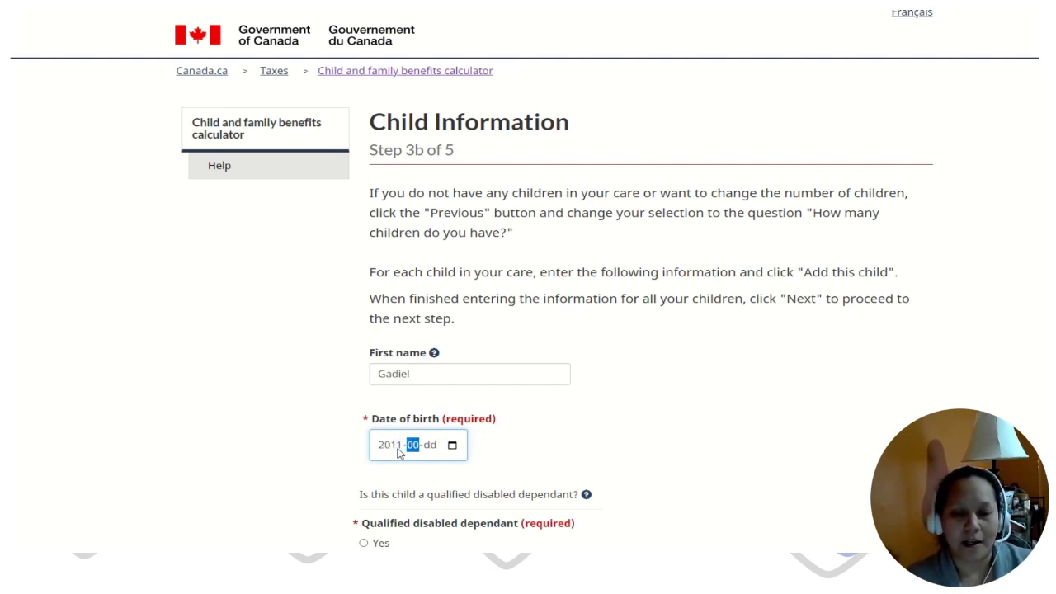
type("1-04")
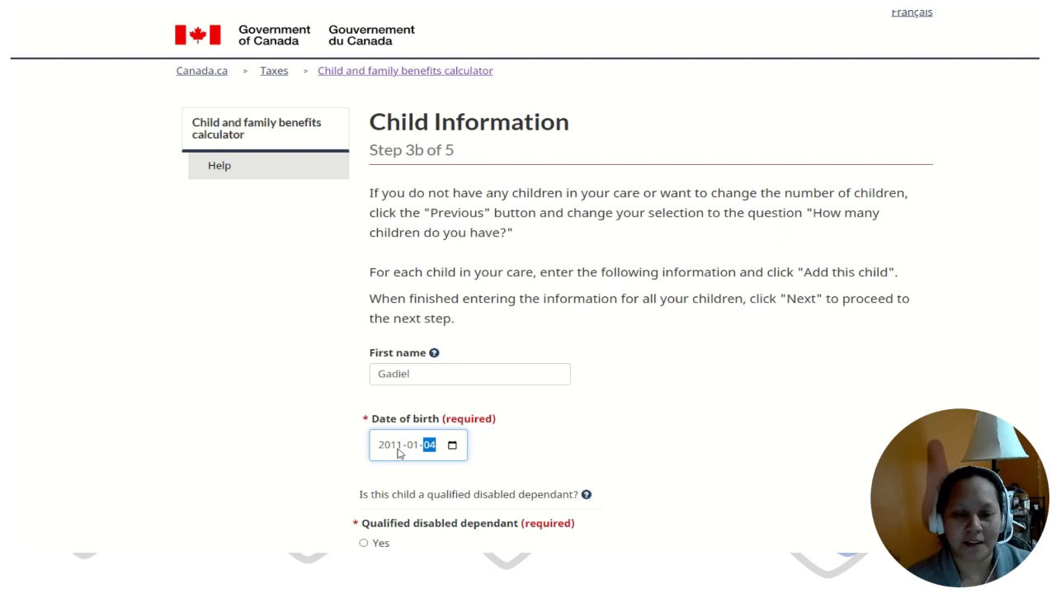
scroll(495, 451, "down", 2)
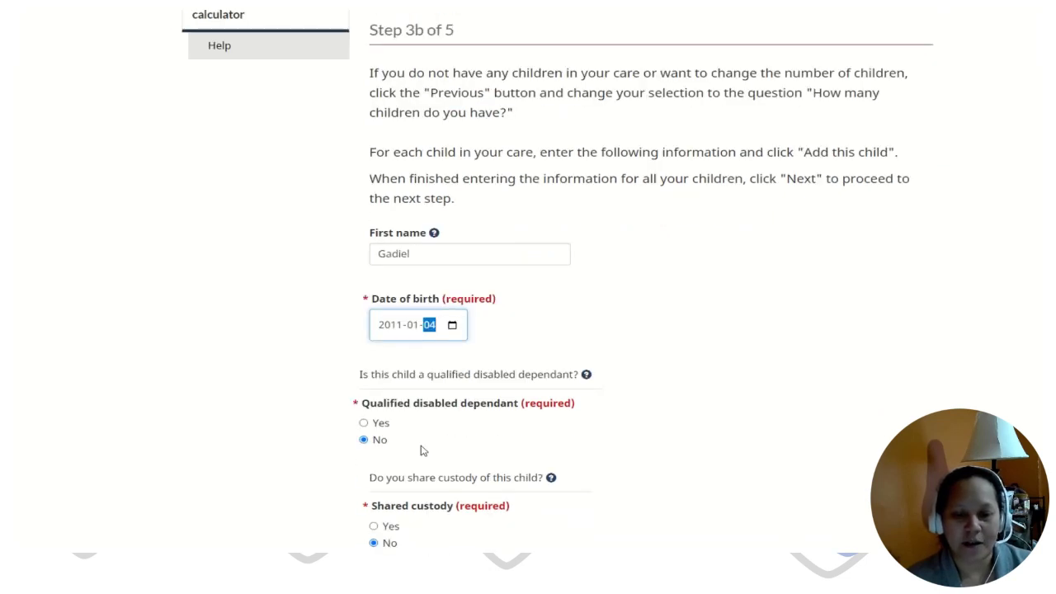
scroll(577, 478, "down", 2)
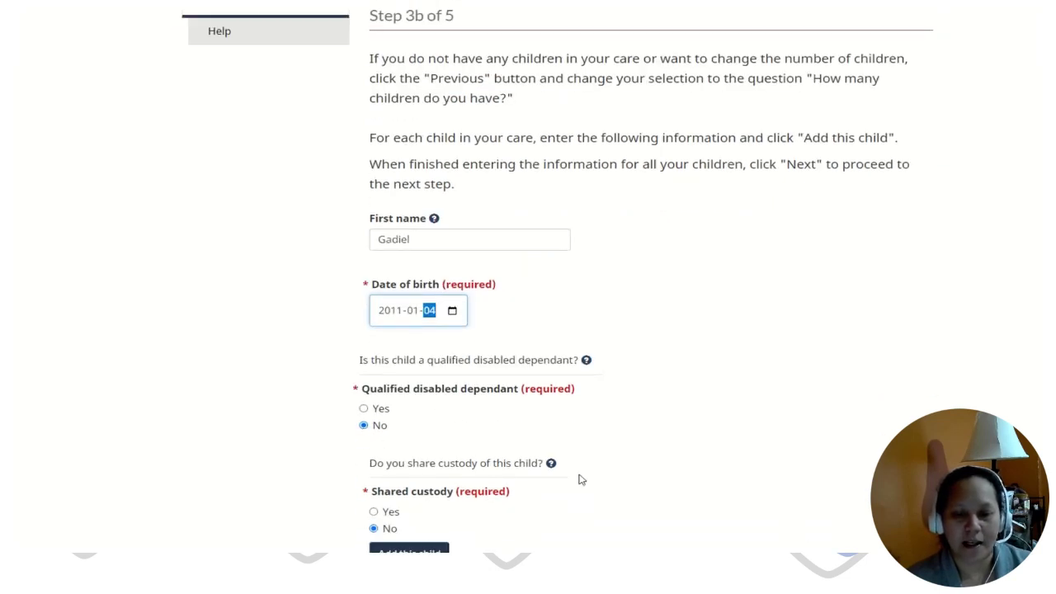
left_click(409, 451)
Add the second child with first name and date of birth, keeping No for disabled dependant and shared custody
left_click(420, 374)
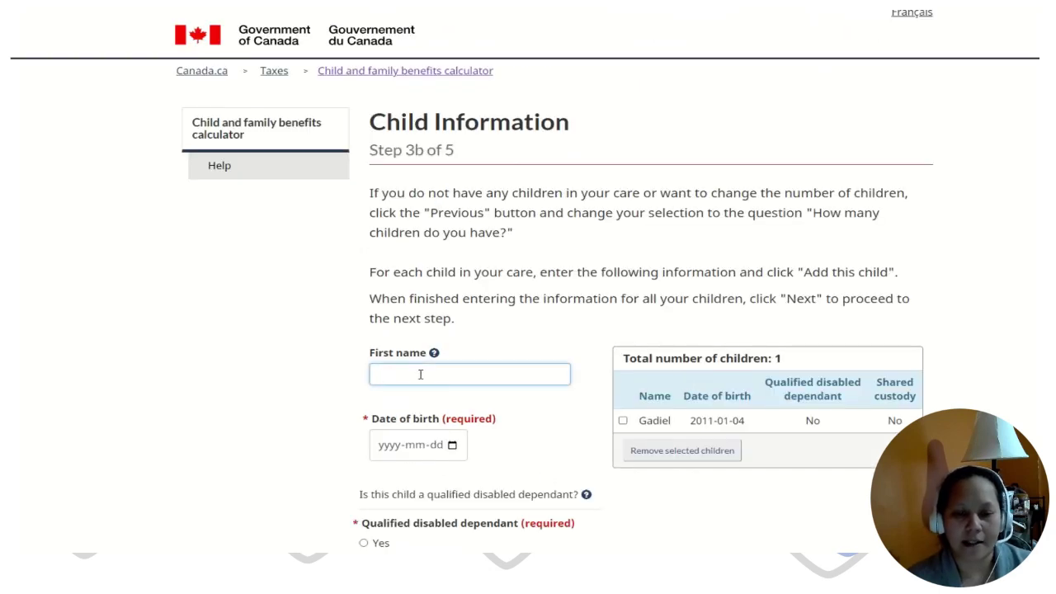
type("Gyll")
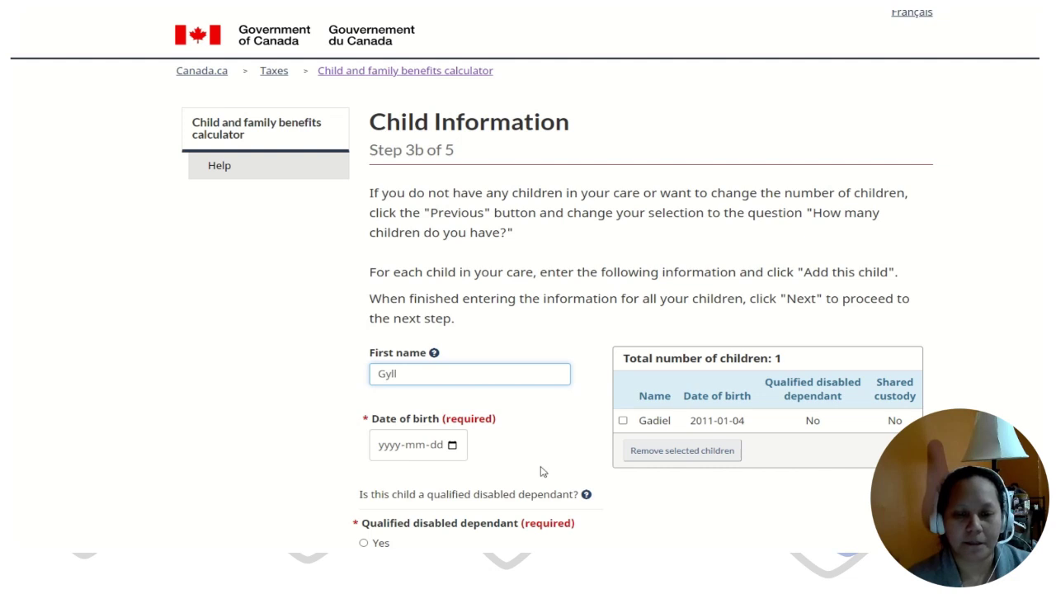
left_click(394, 446)
type("2013-")
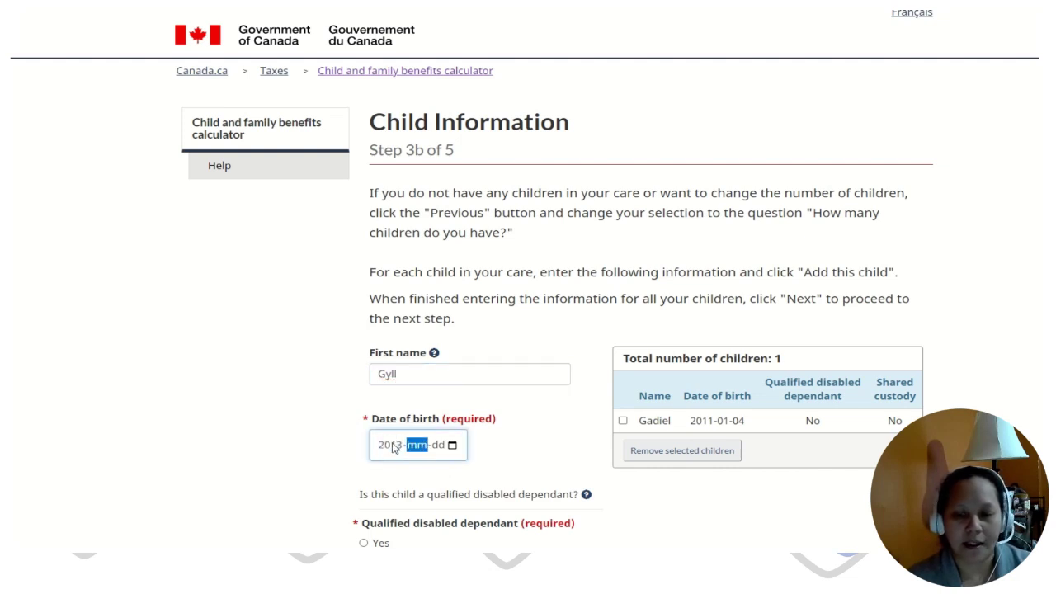
type("02-")
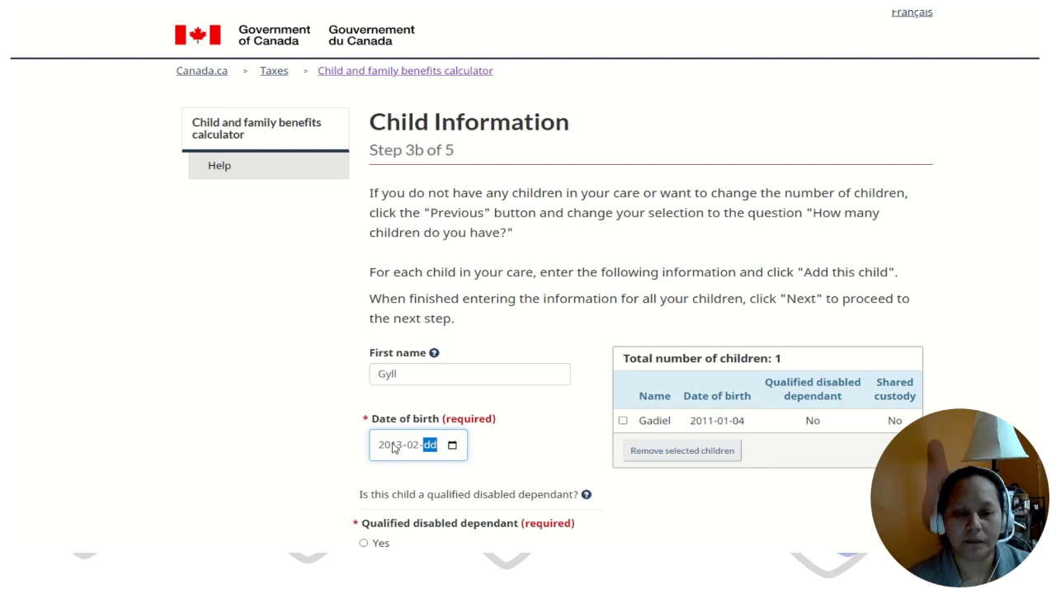
type("05")
scroll(394, 446, "down", 2)
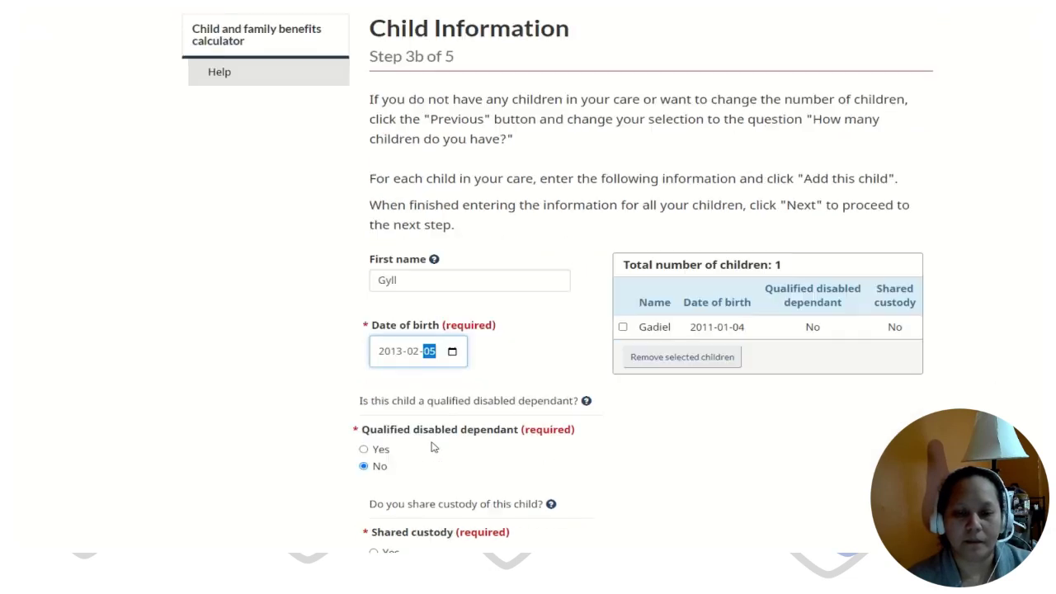
scroll(496, 459, "down", 3)
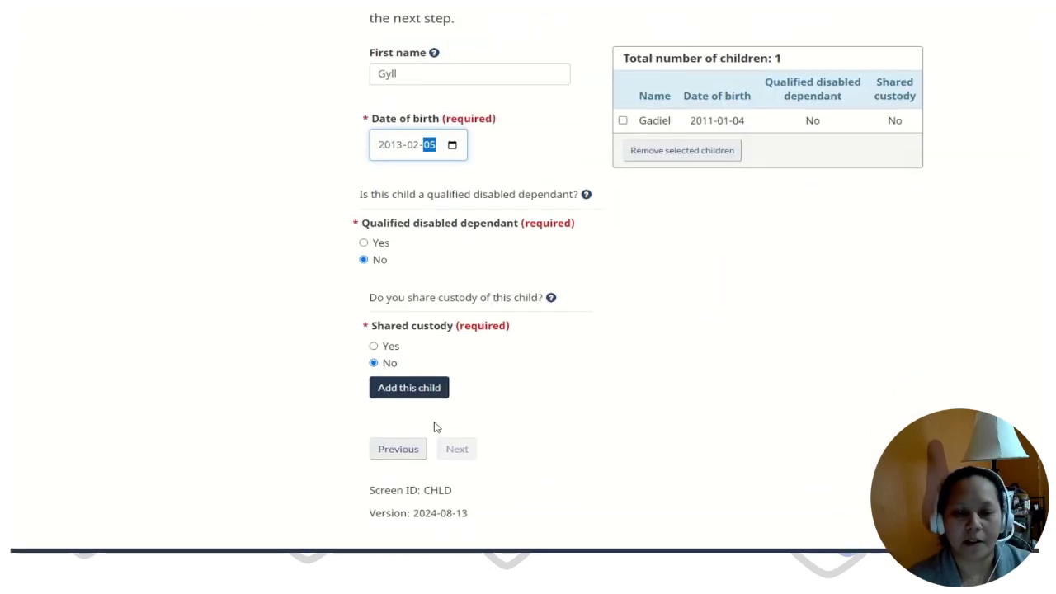
left_click(404, 397)
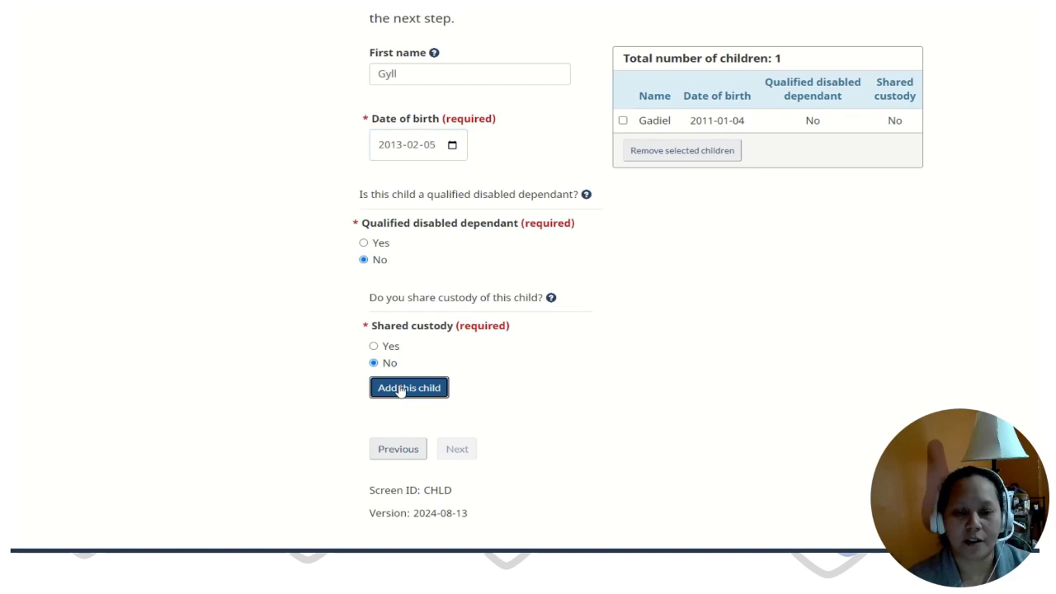
Add the third child with first name and date of birth, keeping No for disabled dependant and shared custody
left_click(418, 376)
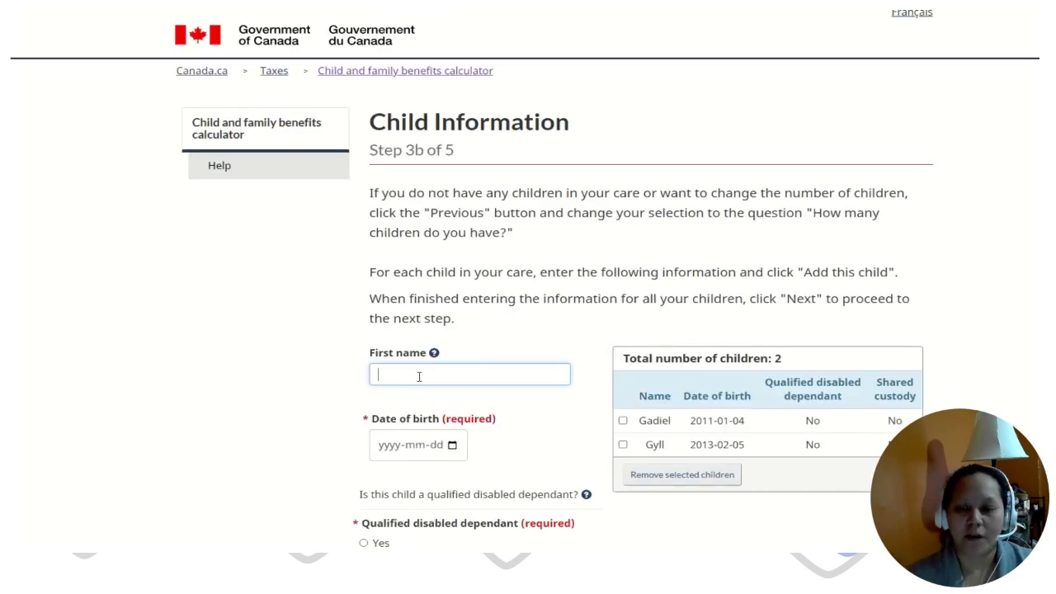
type("Gav")
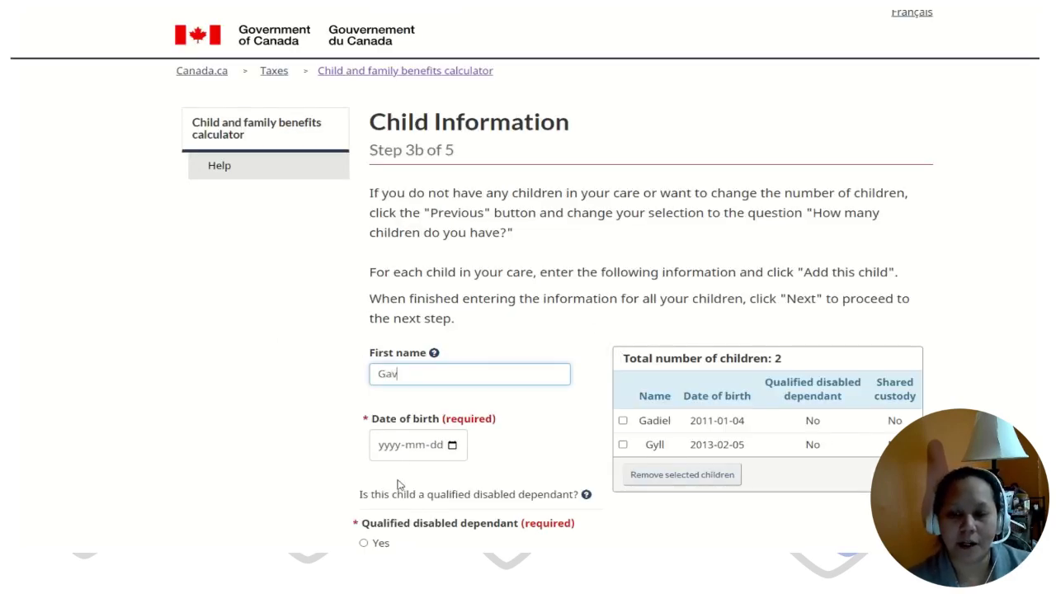
left_click(388, 448)
type("2017-")
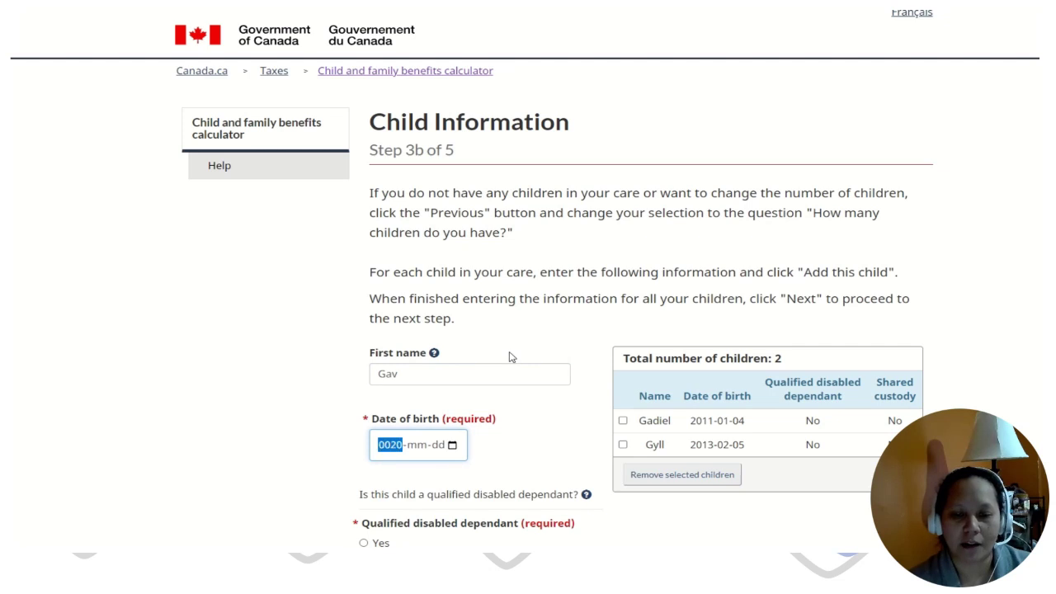
type("10-")
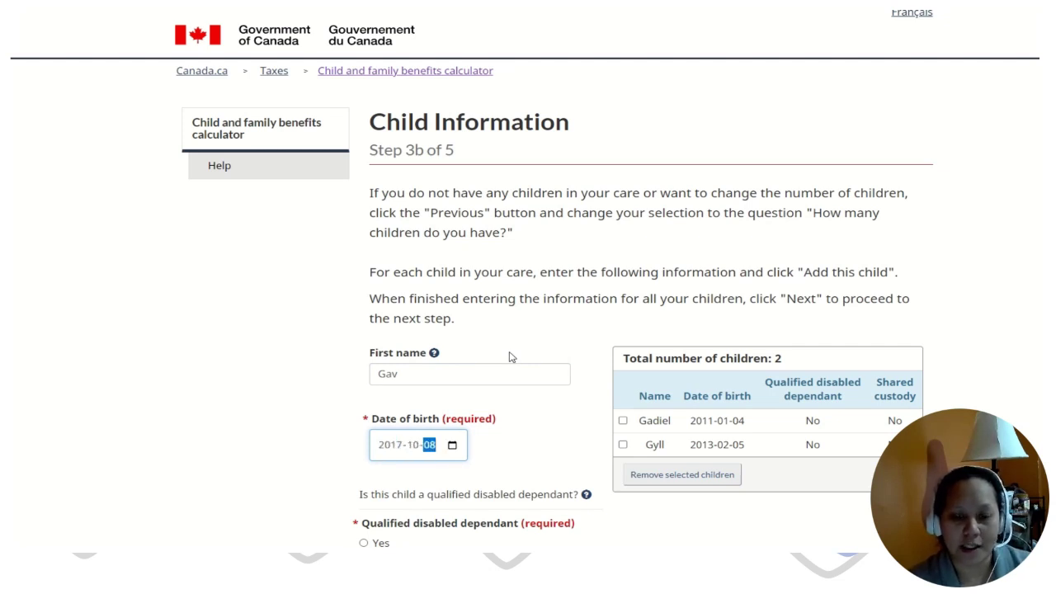
type("08")
scroll(509, 356, "down", 3)
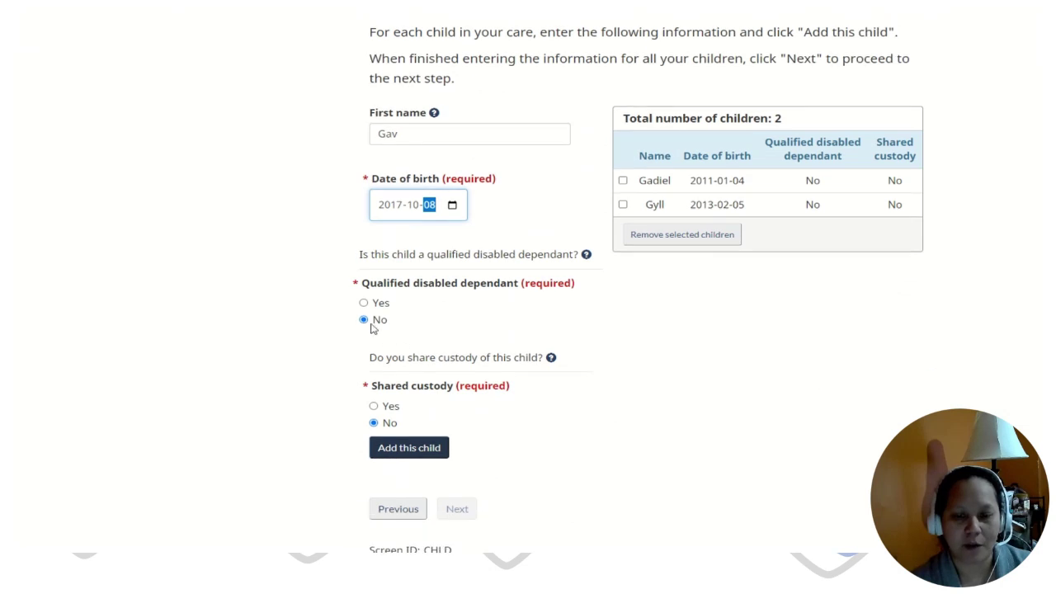
left_click(406, 456)
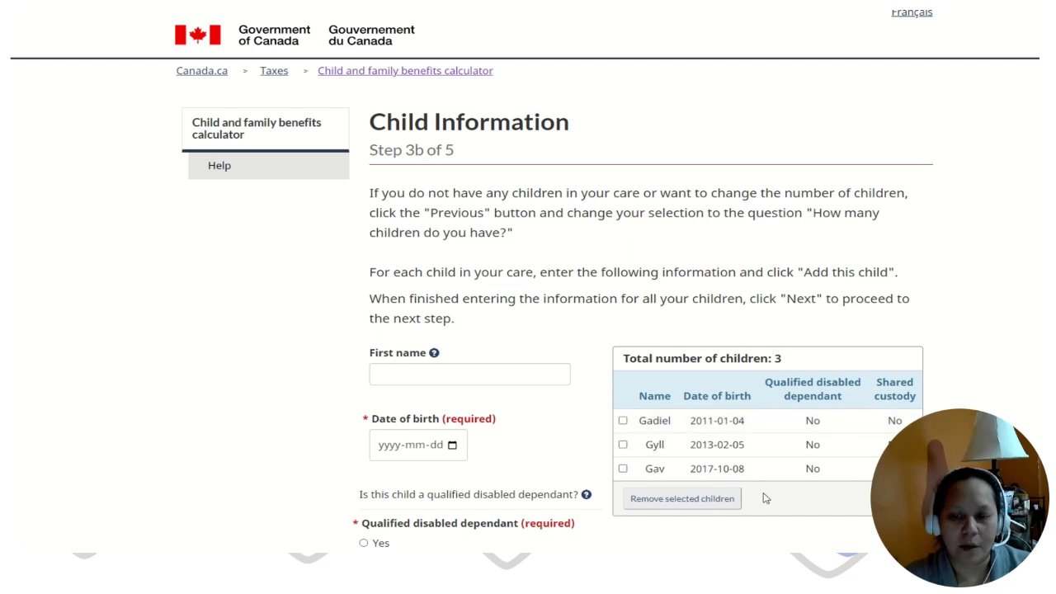
Continue to the financial information and set your net income to 55000 and your spouse's net income to 50000
scroll(868, 496, "down", 4)
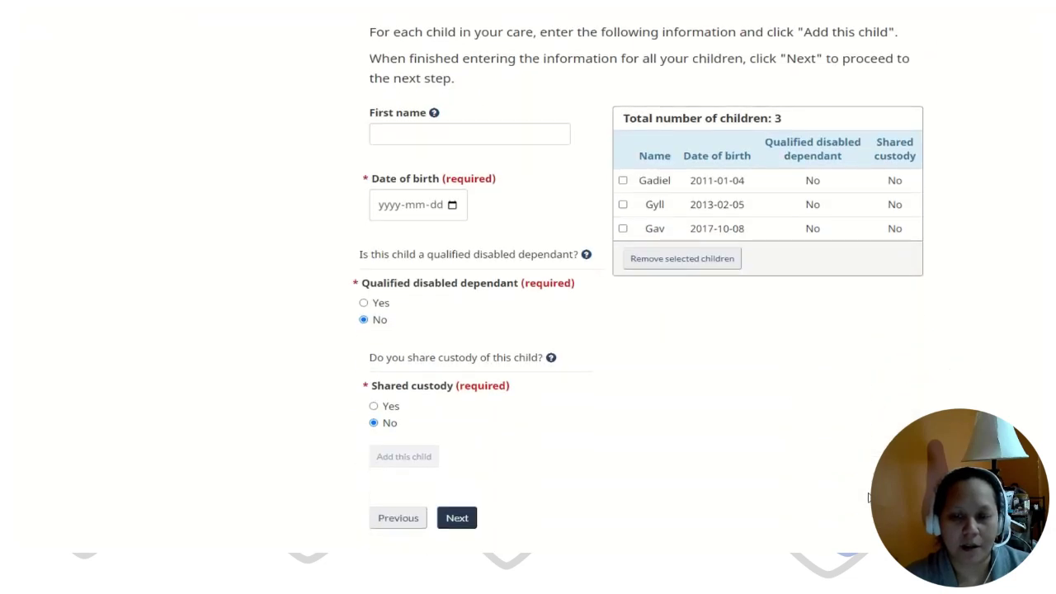
left_click(470, 462)
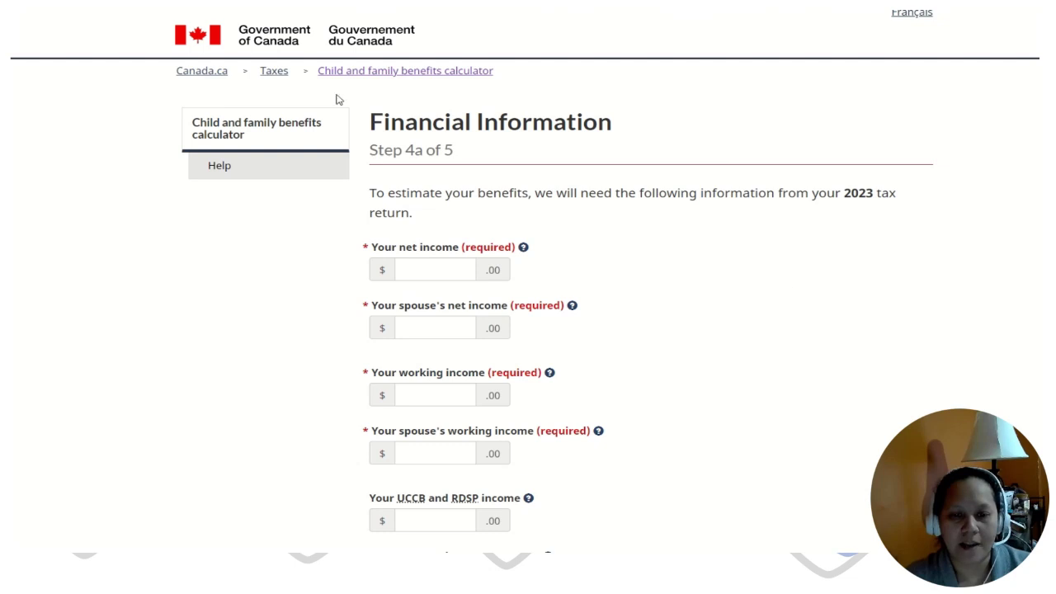
scroll(652, 361, "down", 1)
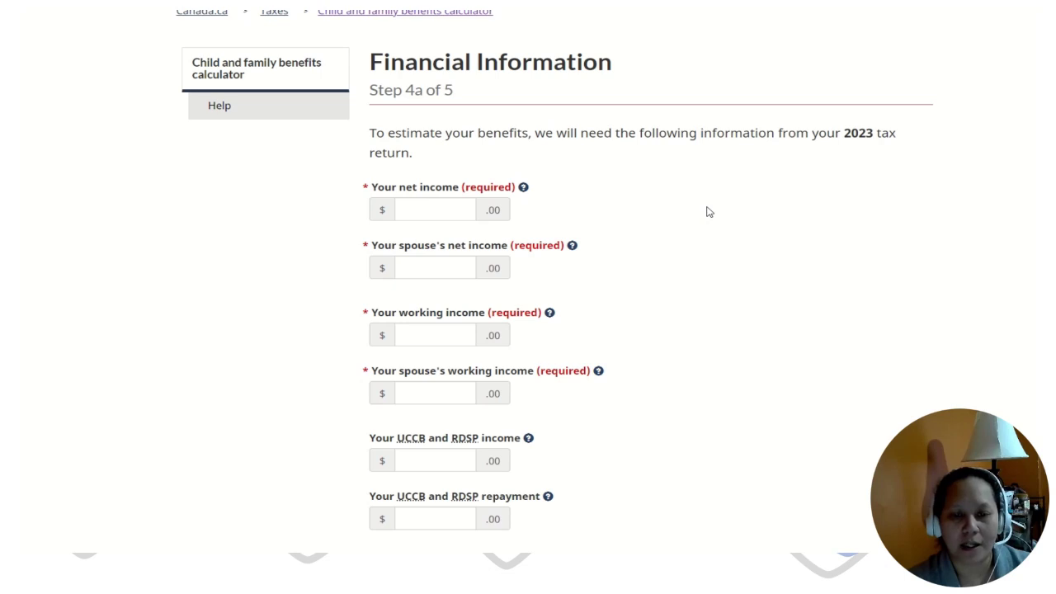
left_click(419, 205)
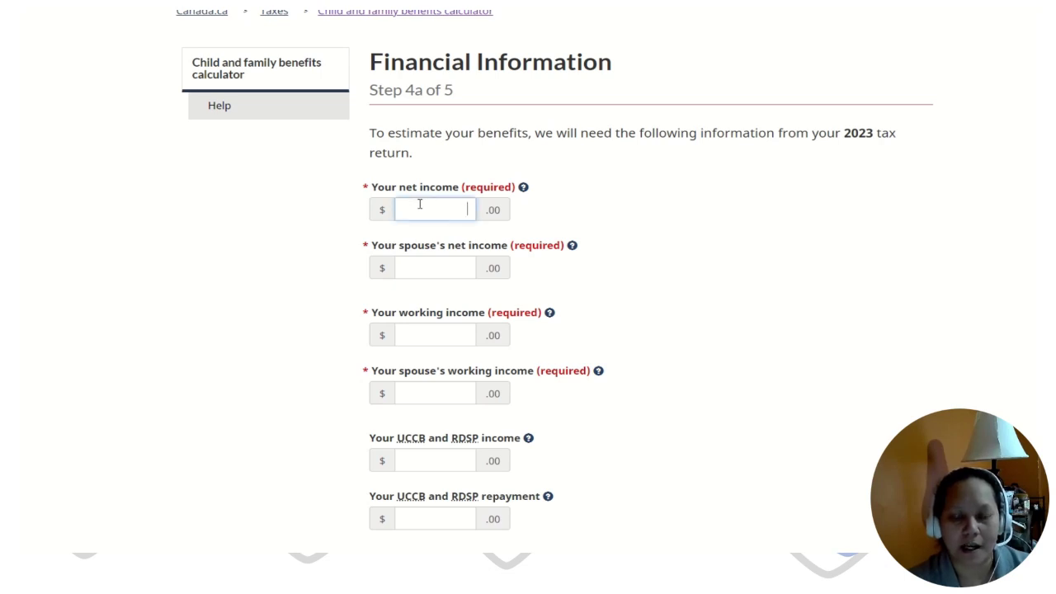
type("55000")
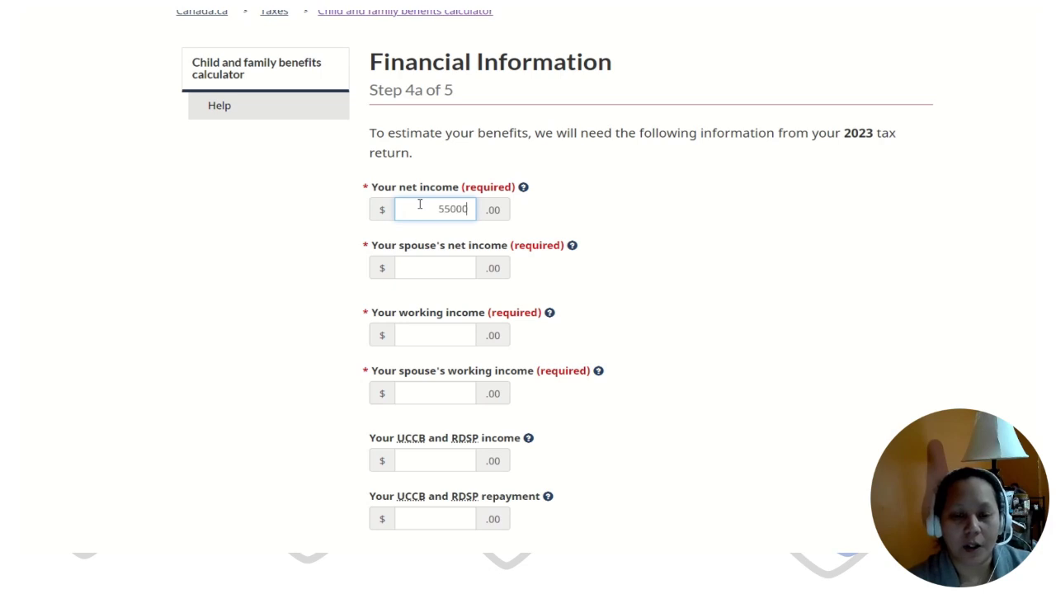
left_click(444, 259)
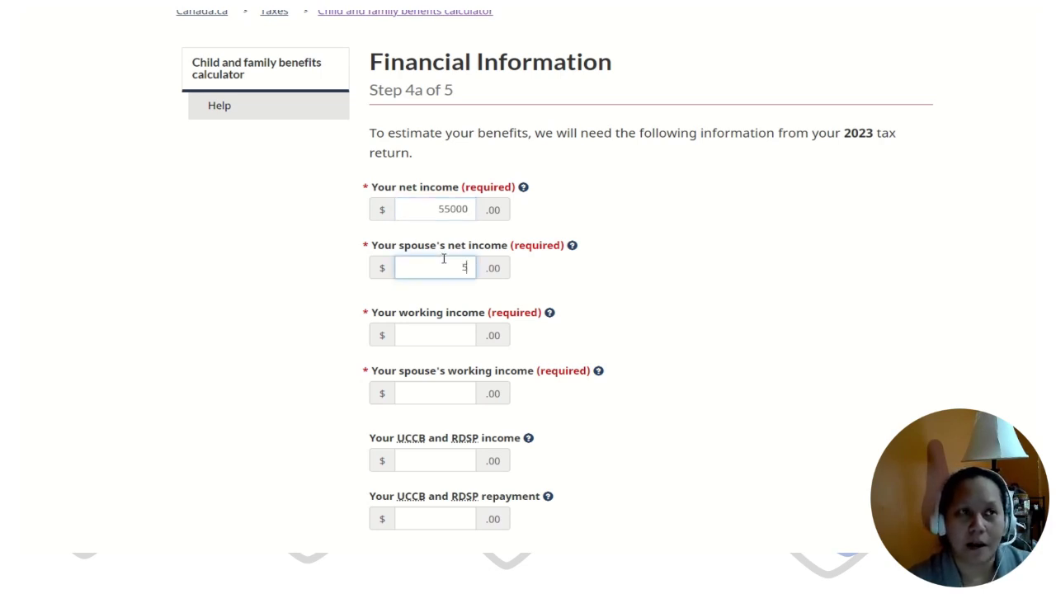
type("50000")
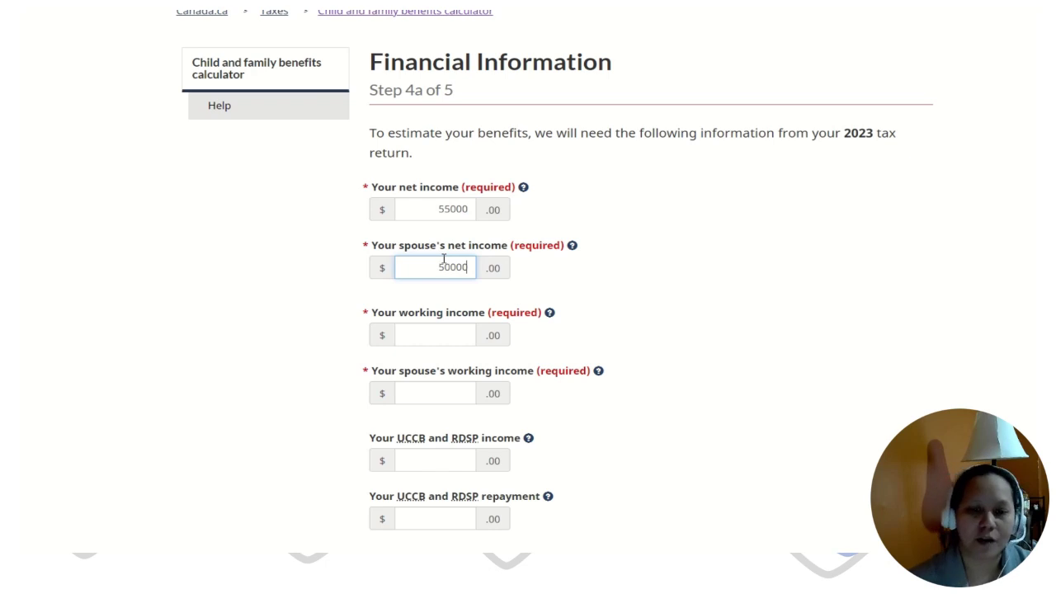
Open the help on what to report as working income and review the income types listed there
left_click(549, 314)
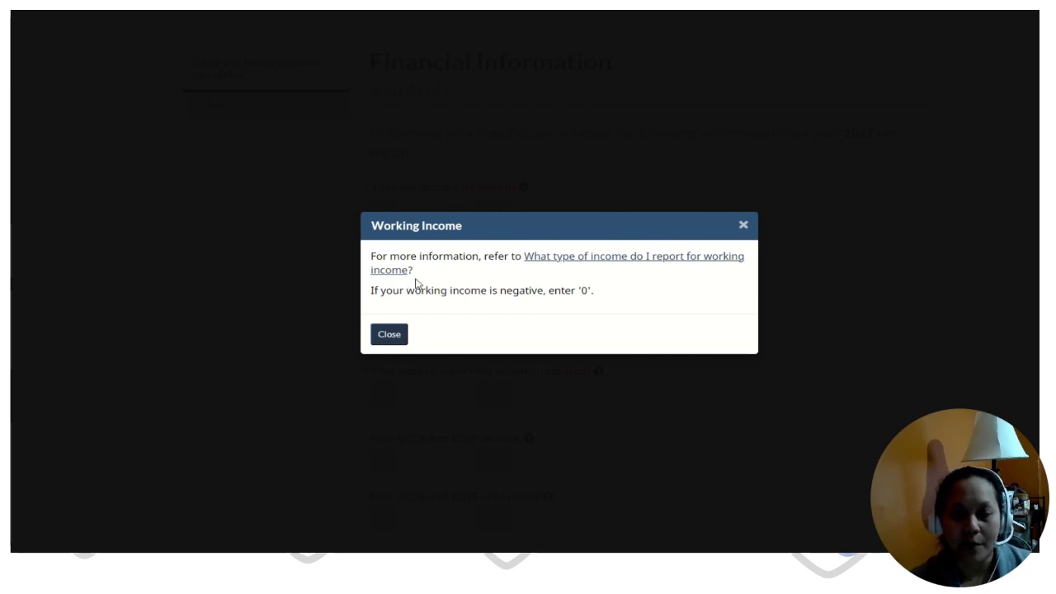
left_click(642, 260)
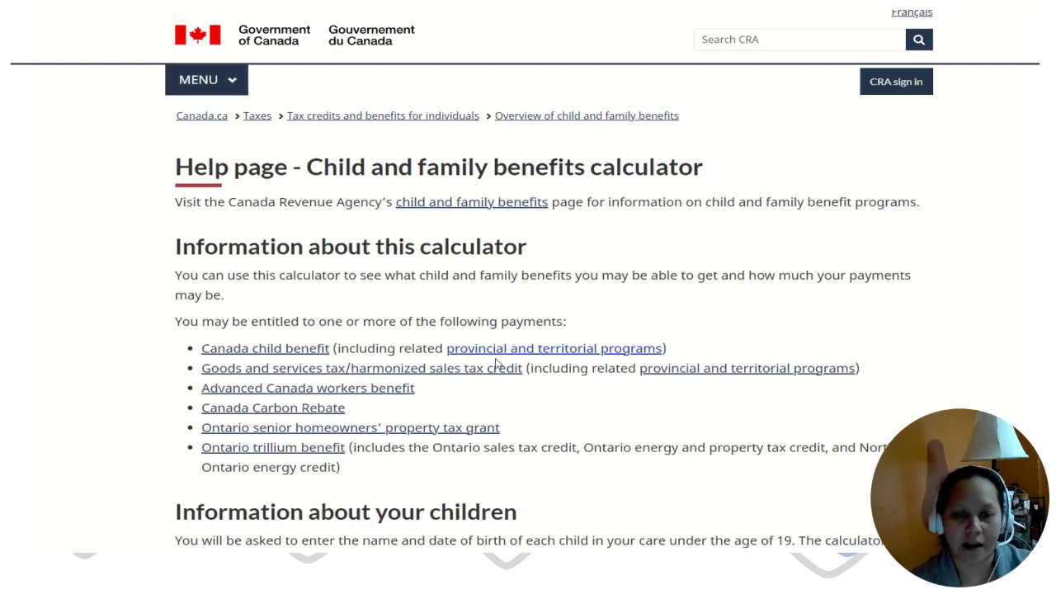
scroll(496, 367, "down", 1)
scroll(497, 367, "down", 1)
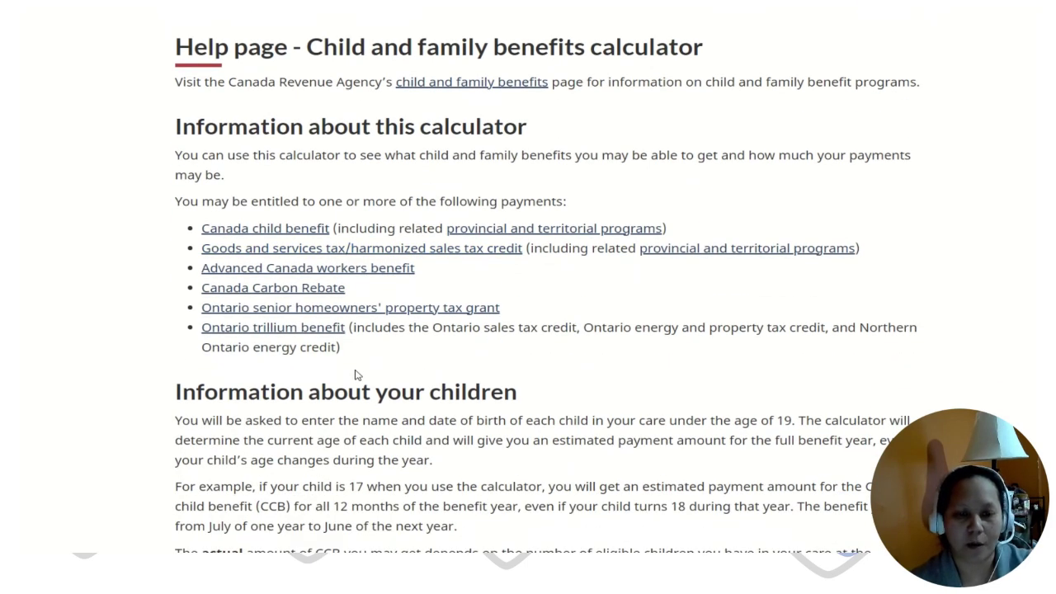
scroll(357, 376, "down", 4)
scroll(357, 370, "down", 4)
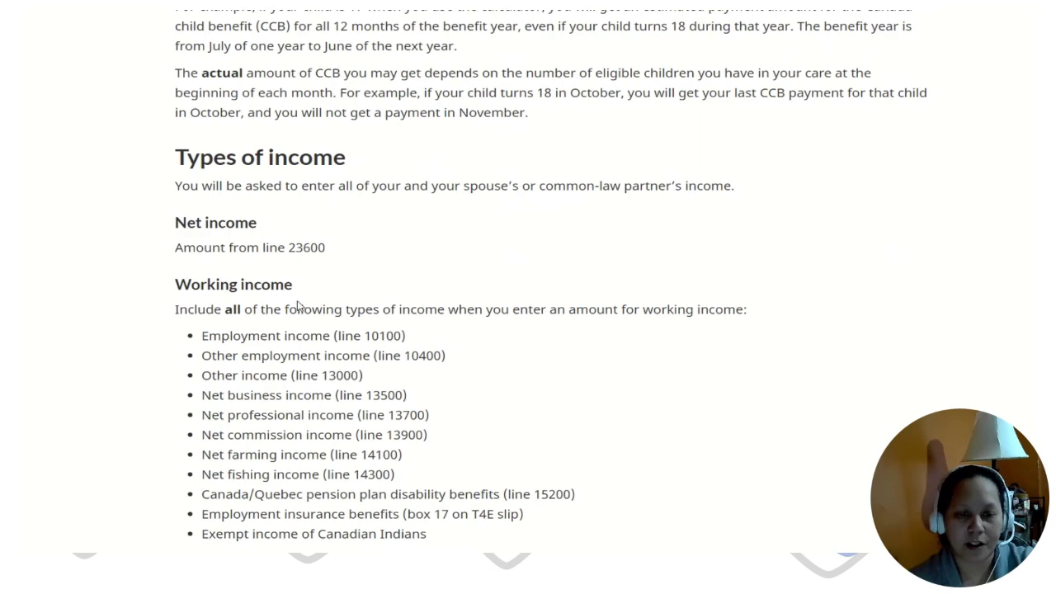
scroll(486, 455, "down", 2)
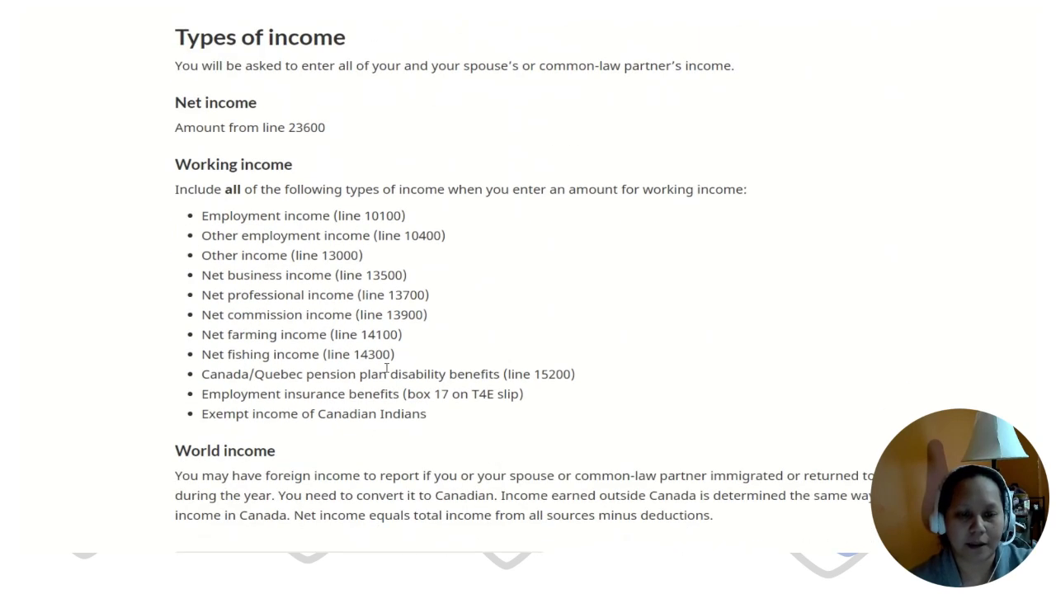
scroll(440, 396, "up", 1)
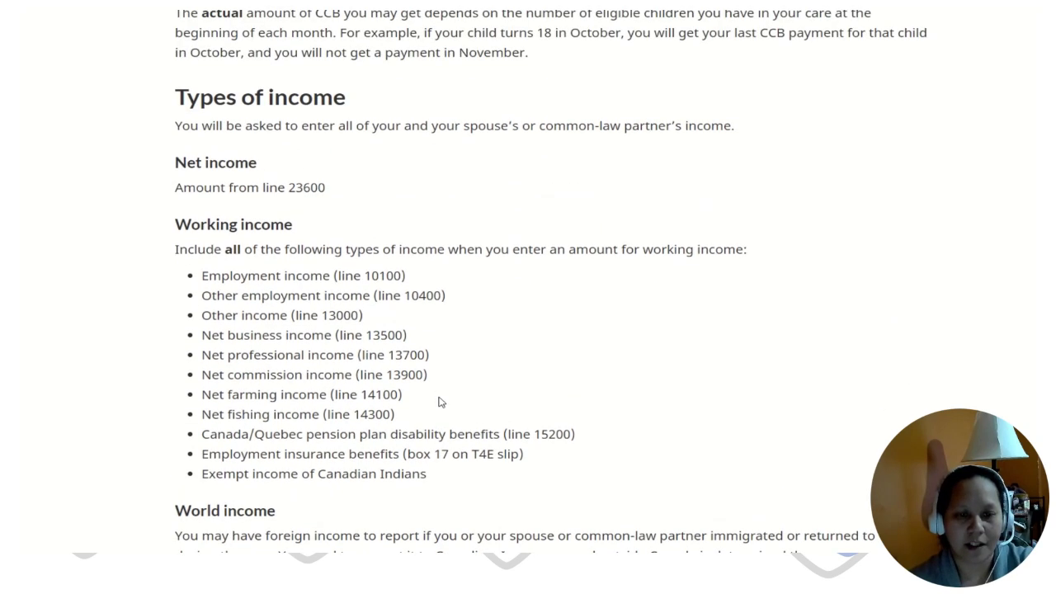
Read the rest of the income types help, answer Yes to its feedback question, and close the Working Income help
scroll(439, 401, "down", 5)
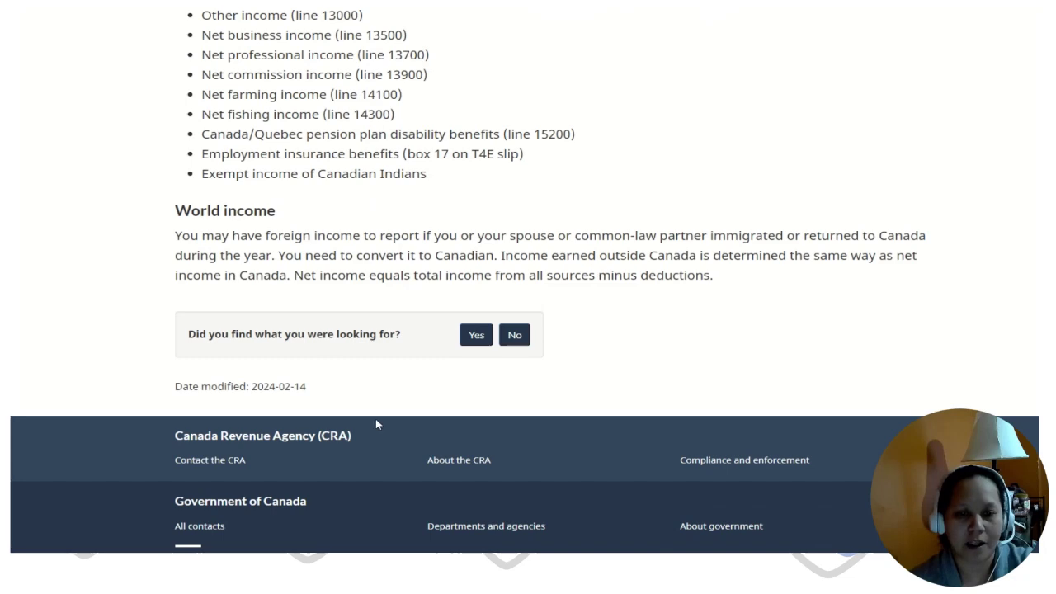
left_click(478, 336)
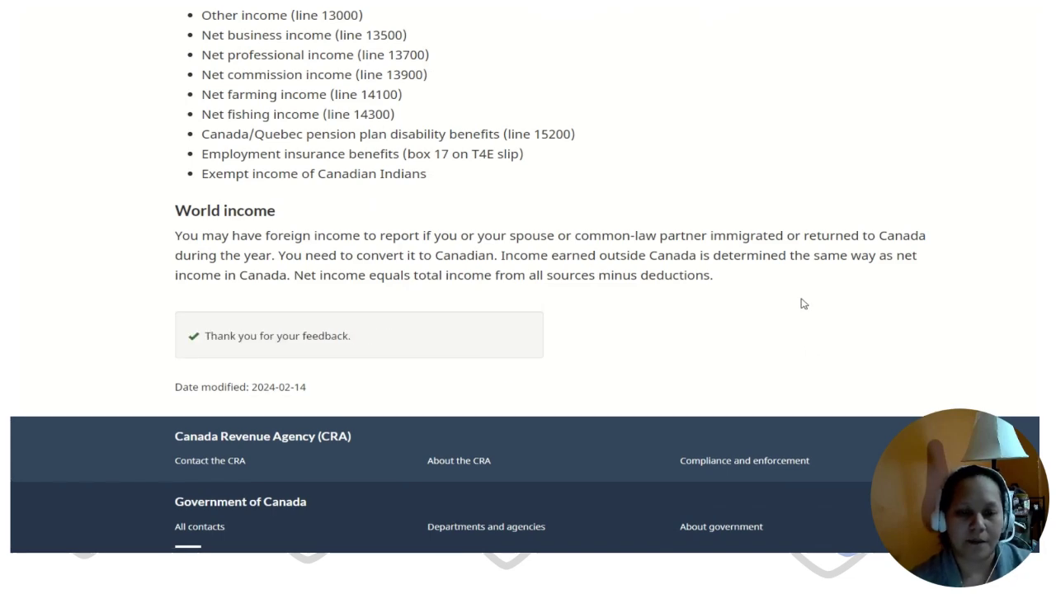
scroll(774, 381, "up", 15)
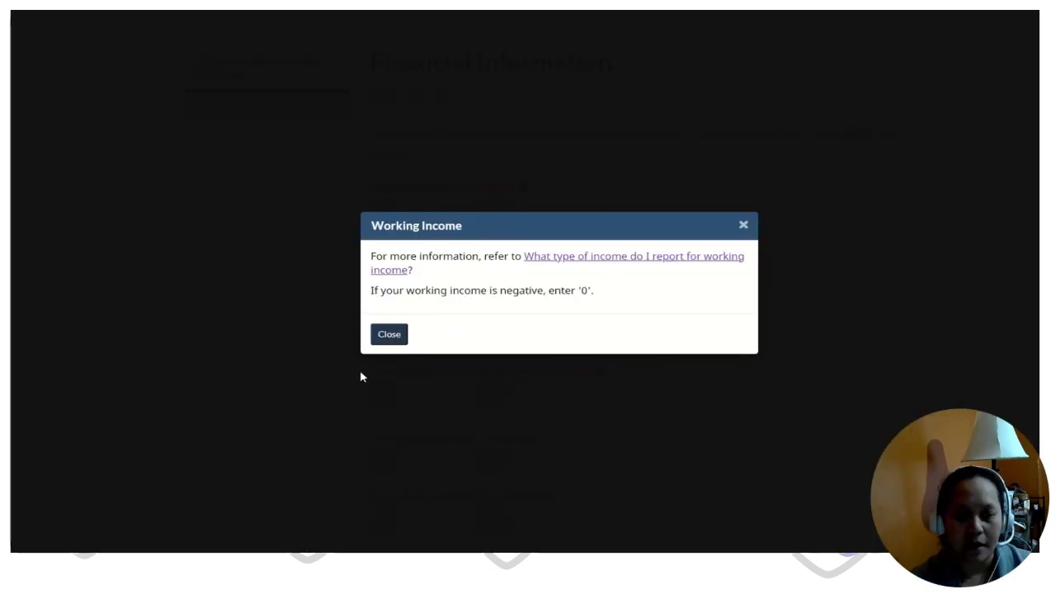
left_click(388, 334)
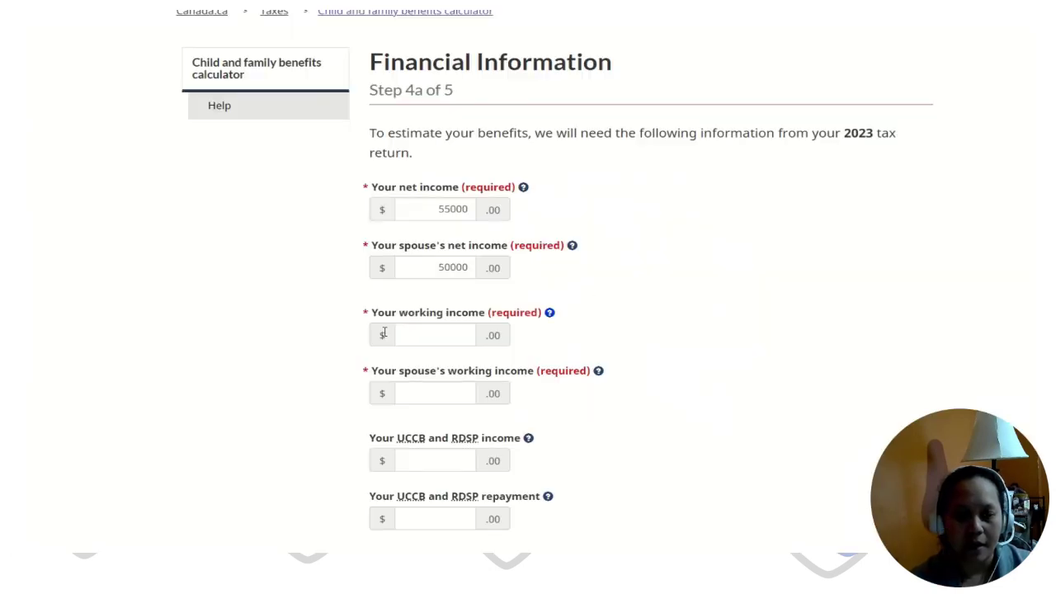
Set your working income to 42000 and your spouse's working income to 40000, leaving UCCB and RDSP amounts blank, and continue to the estimate
left_click(451, 333)
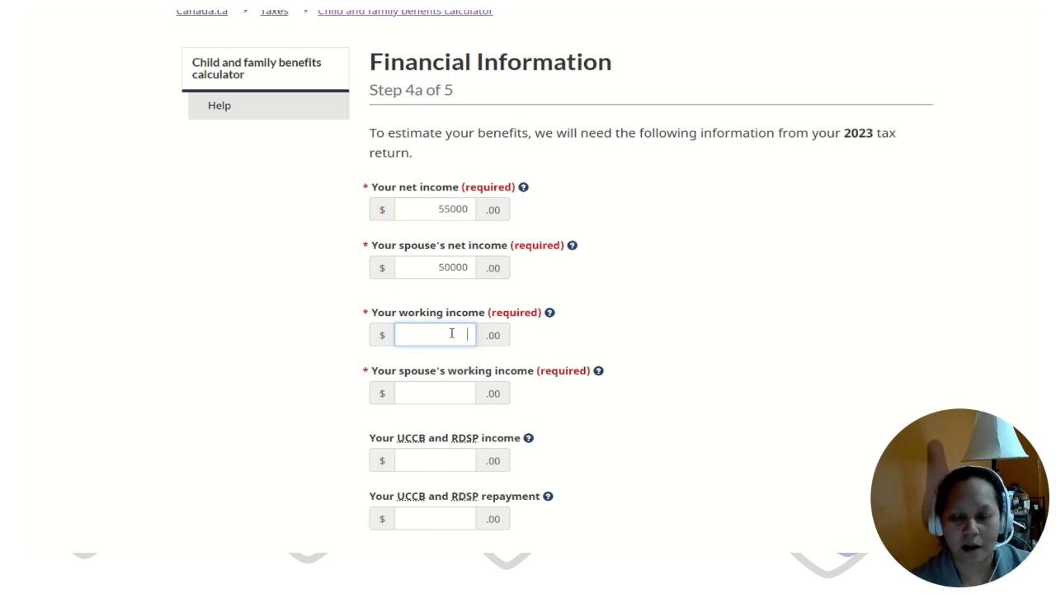
type("42000")
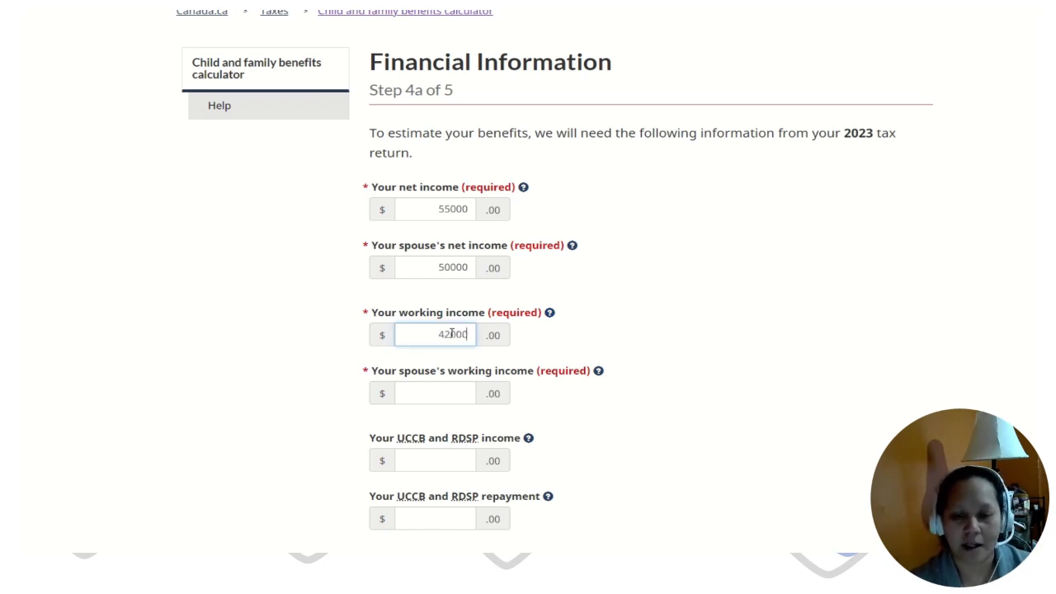
left_click(448, 391)
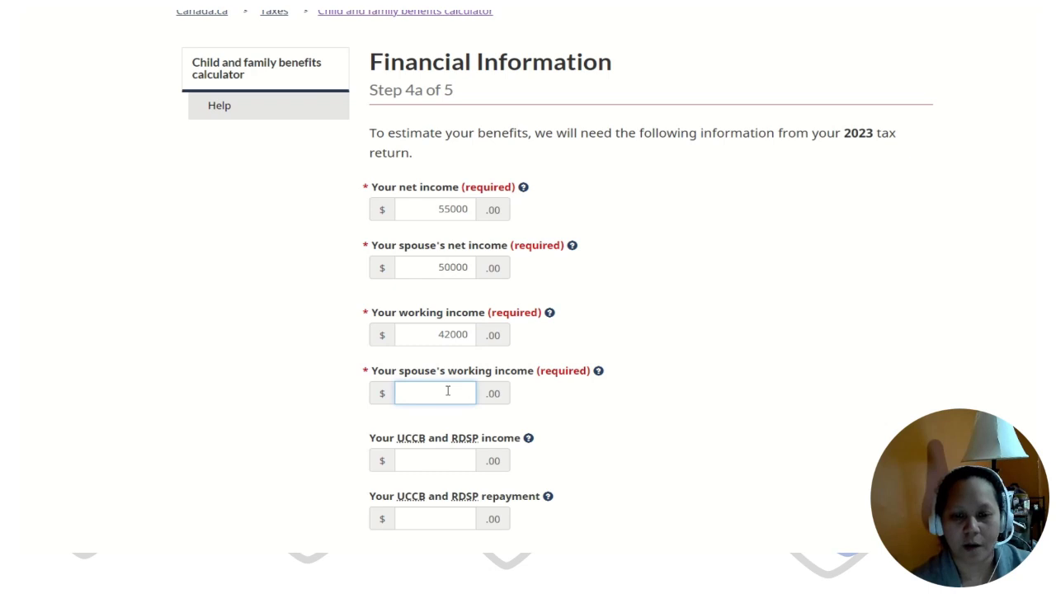
type("40000")
scroll(448, 391, "down", 3)
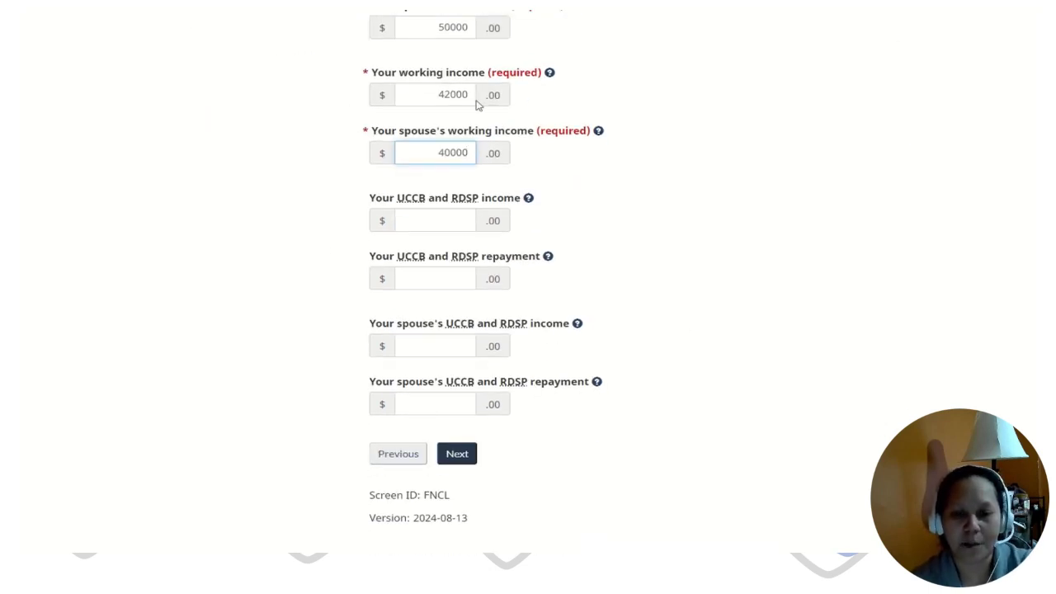
left_click(464, 457)
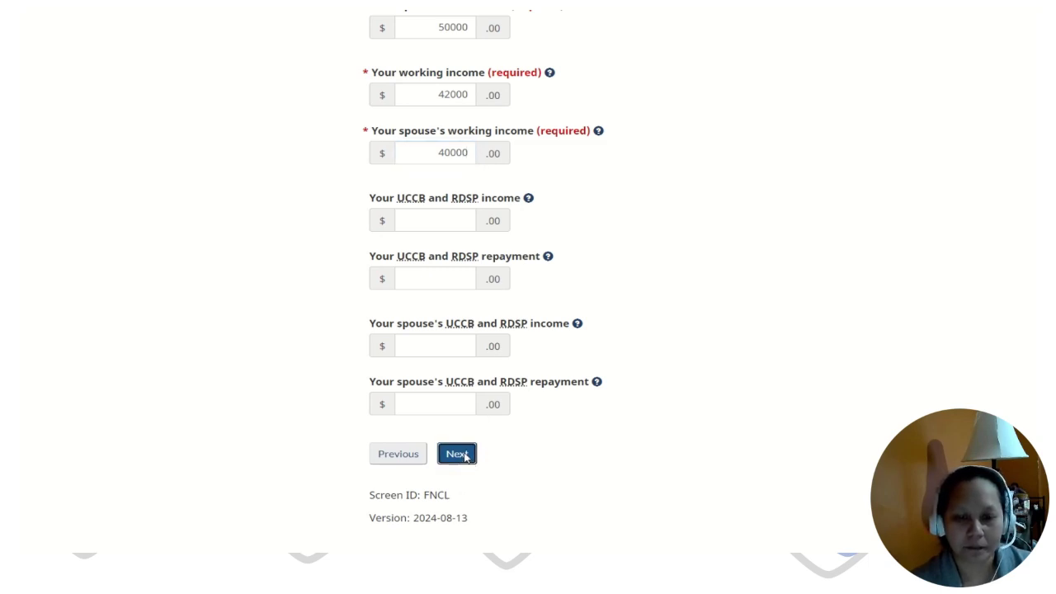
Review the total estimated benefit, tax credits, child benefits and workers benefit amounts in the summary, and start the calculator again
scroll(795, 279, "down", 1)
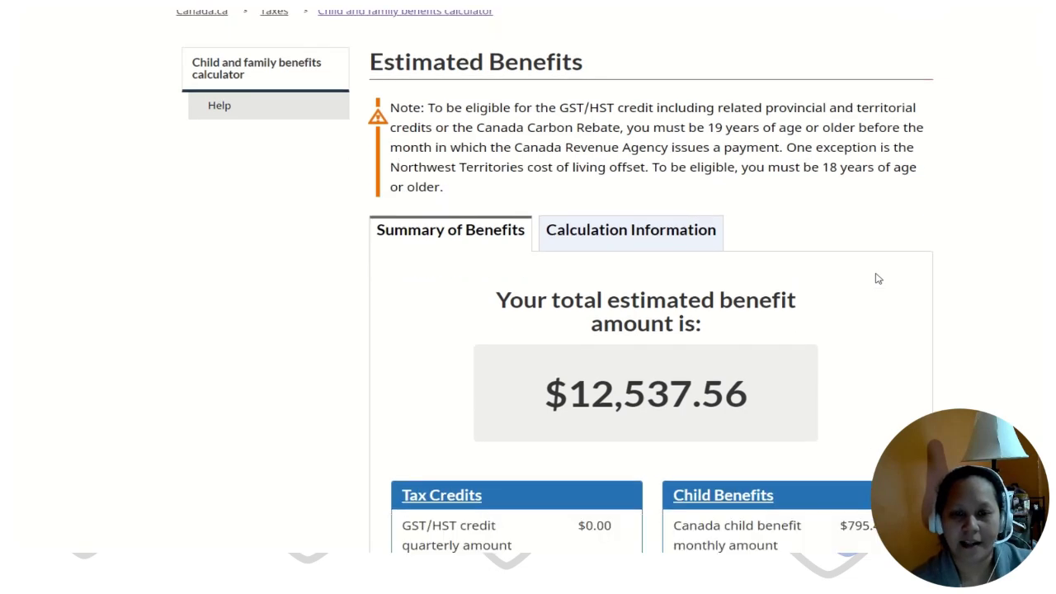
scroll(888, 279, "down", 3)
scroll(889, 279, "up", 4)
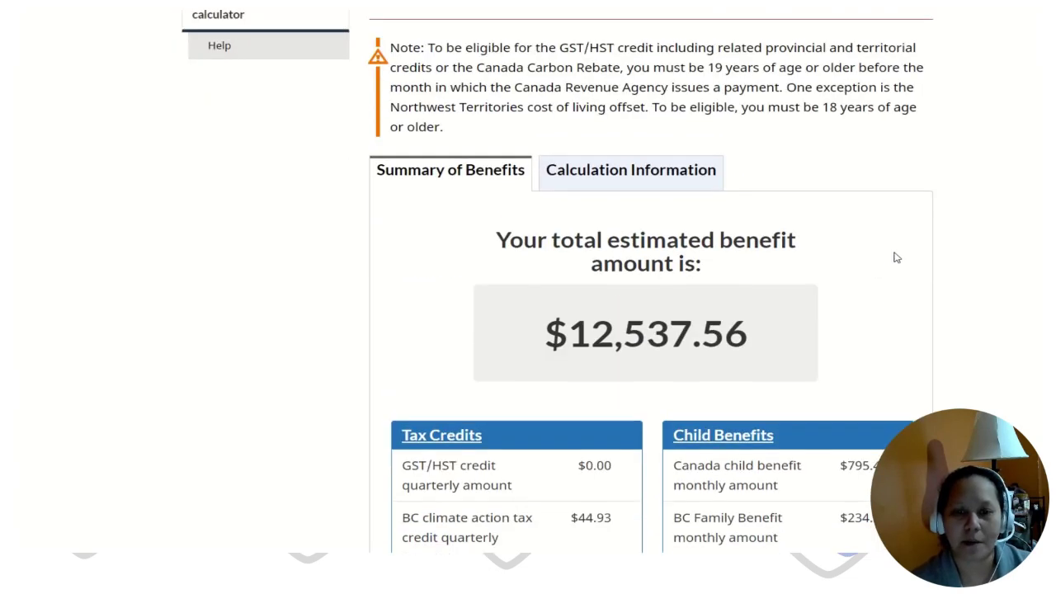
scroll(798, 462, "down", 1)
scroll(878, 353, "down", 1)
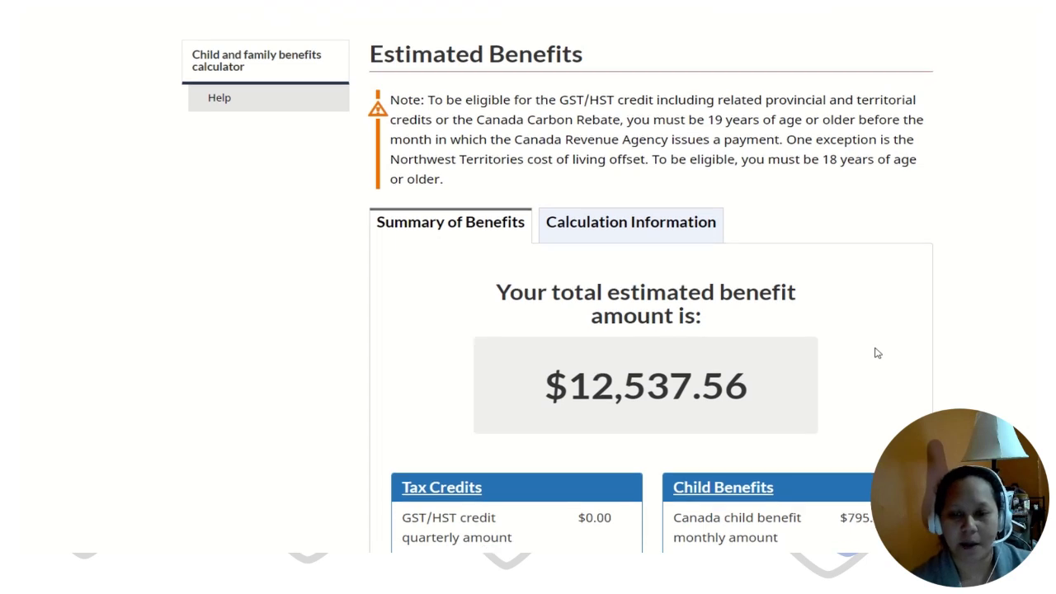
scroll(877, 353, "down", 3)
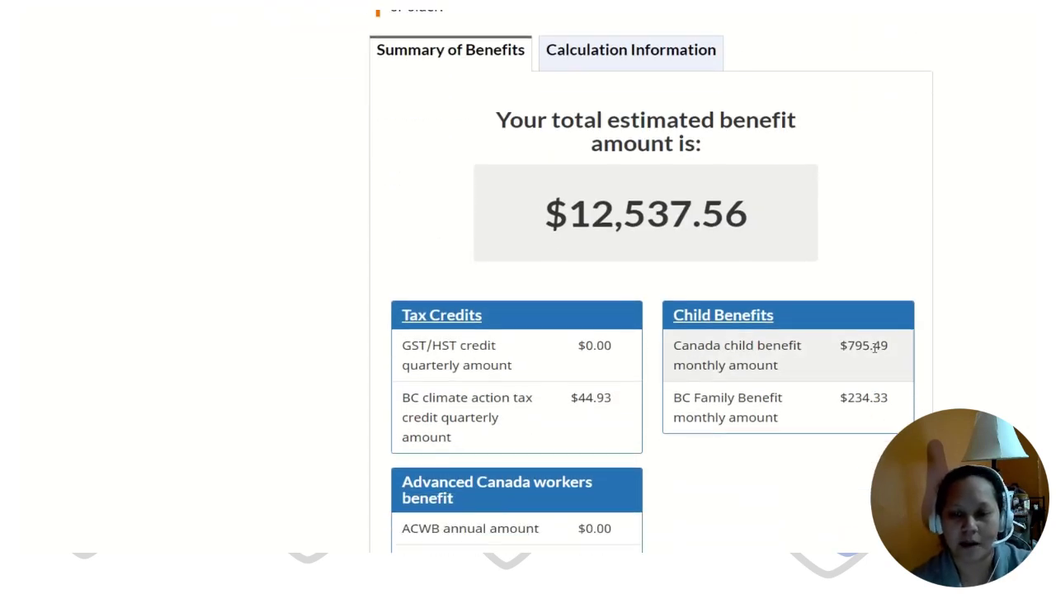
scroll(876, 348, "down", 1)
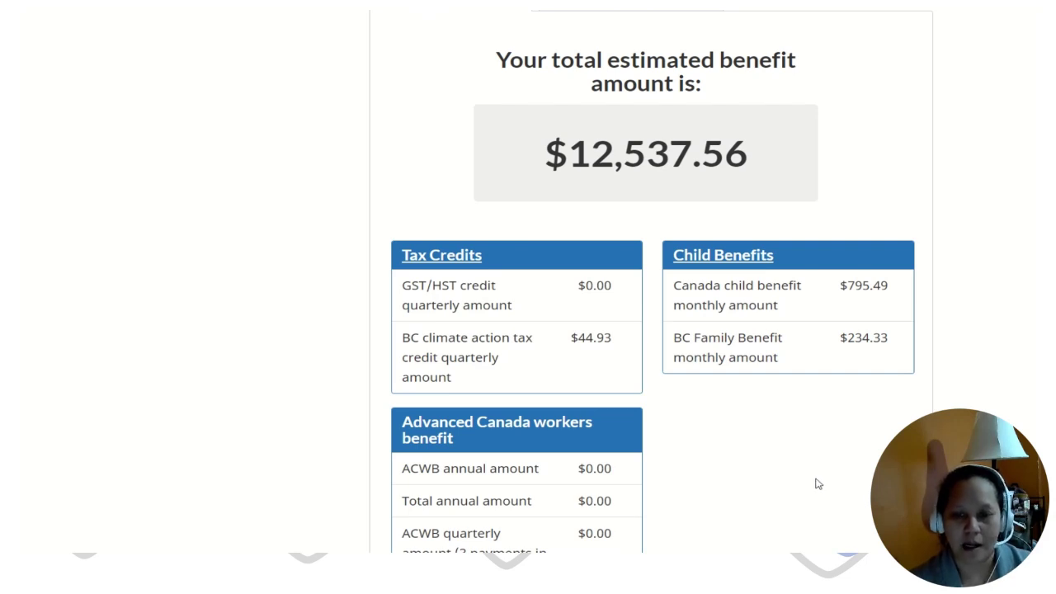
scroll(819, 485, "down", 1)
scroll(819, 484, "down", 1)
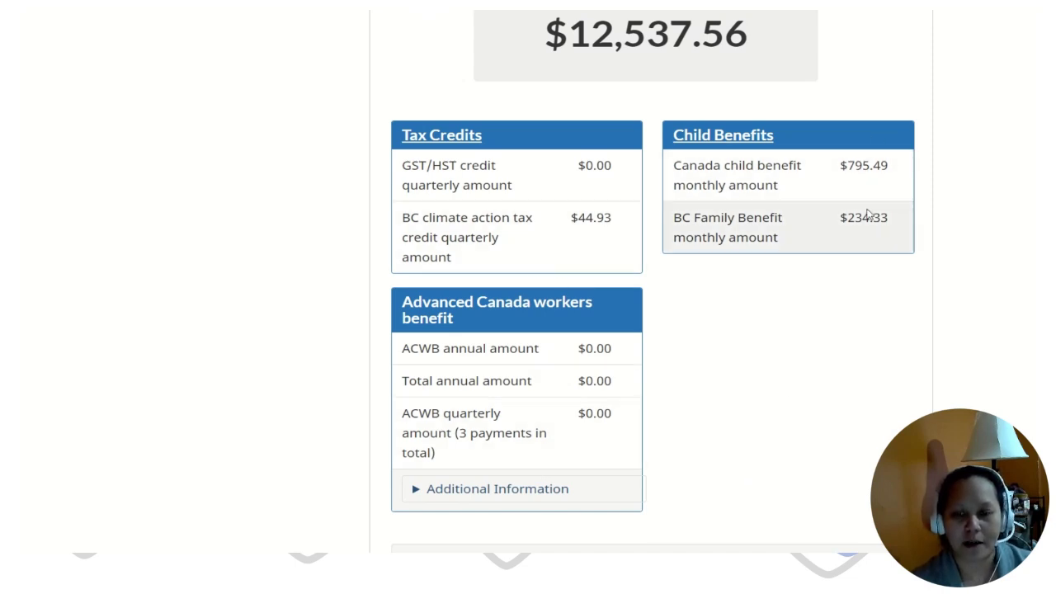
scroll(835, 351, "down", 3)
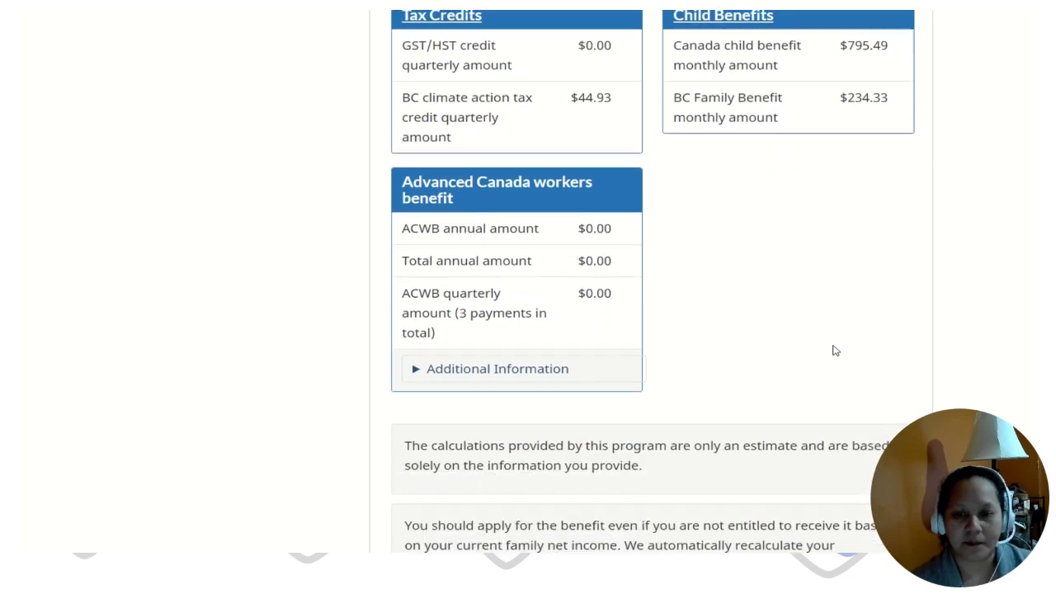
scroll(835, 351, "down", 2)
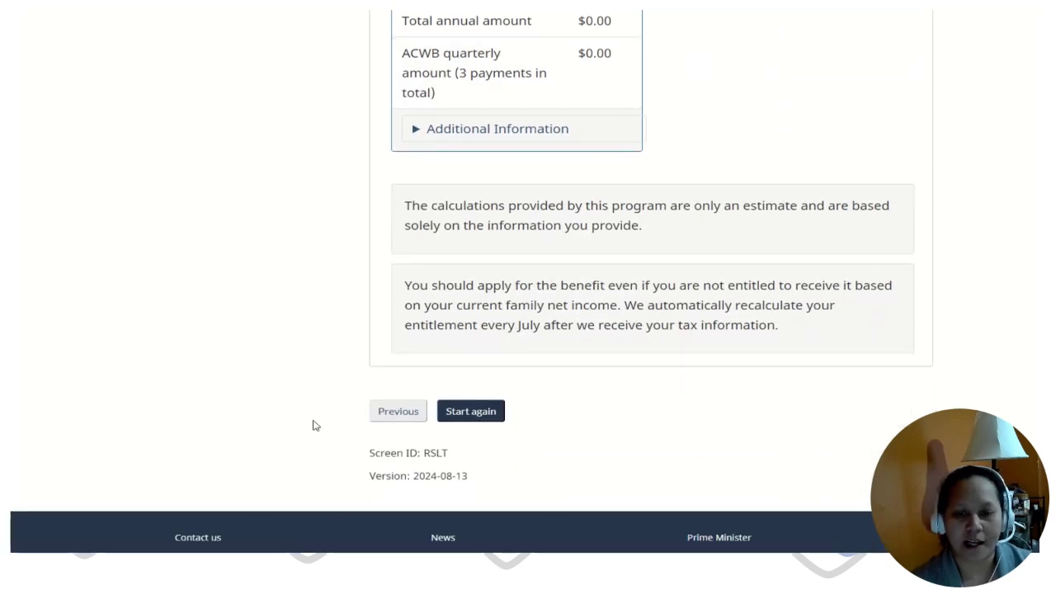
left_click(465, 417)
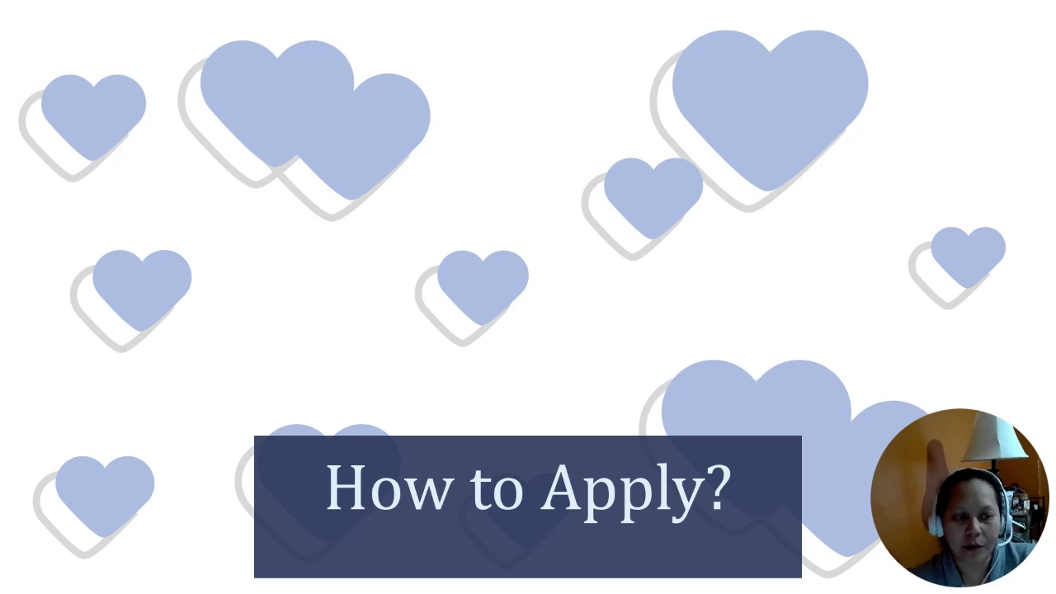
key("Right")
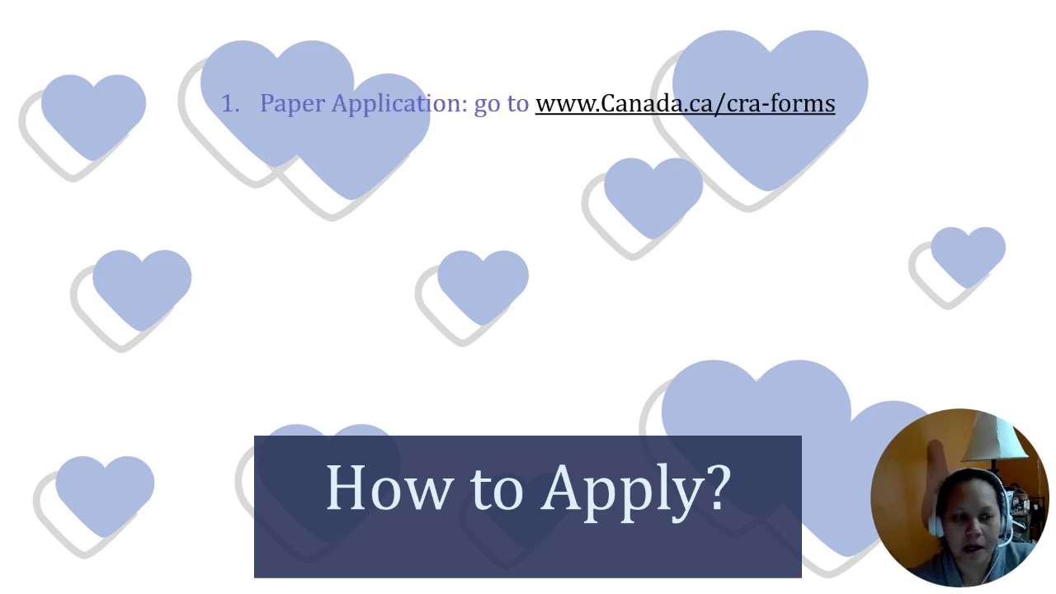